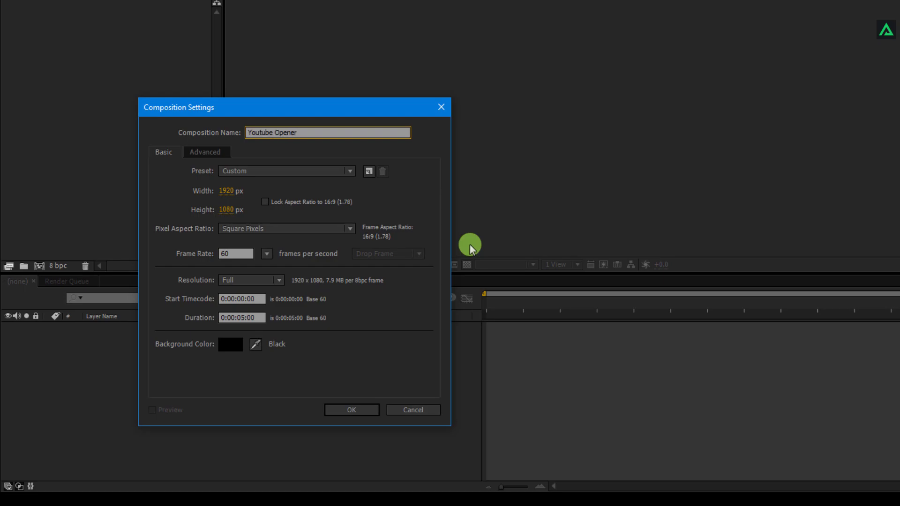
Step: Create the Youtube Opener composition at 1920 x 1080 px, 60 frames per second, with a duration of 0:00:05:00
click(228, 191)
click(229, 210)
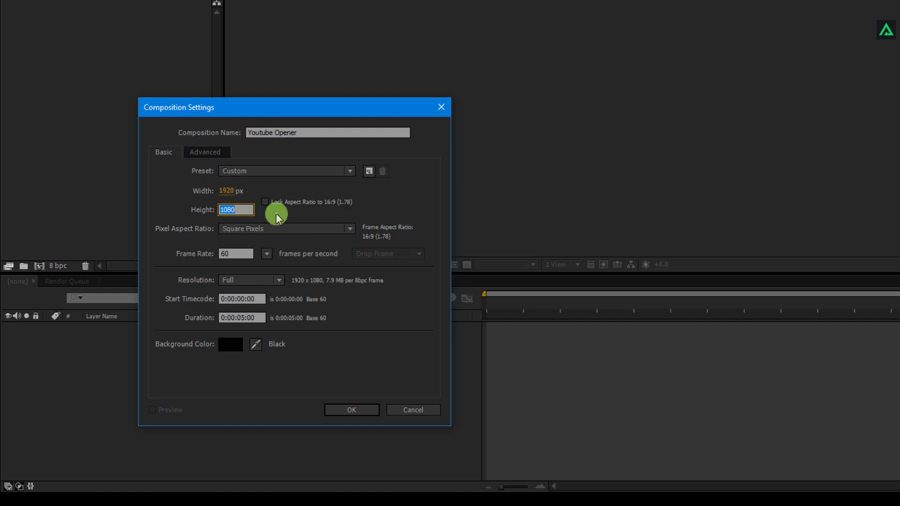
click(232, 253)
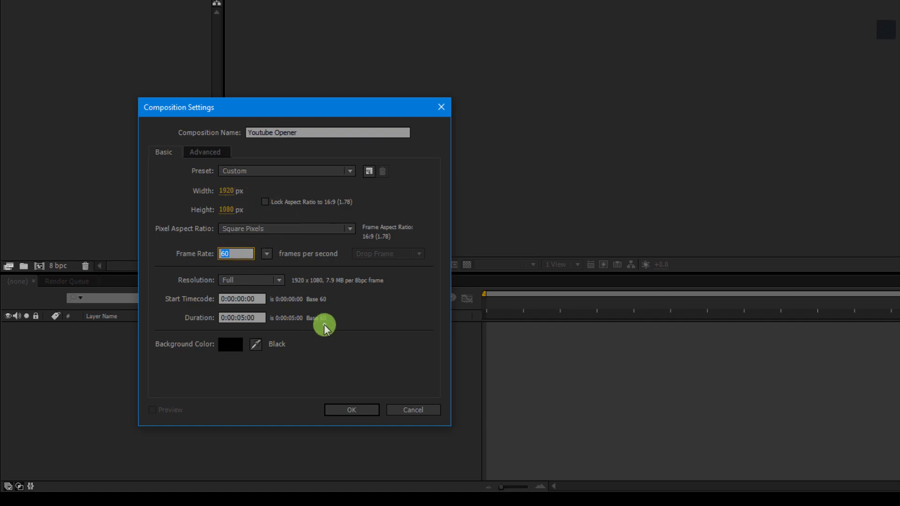
click(257, 317)
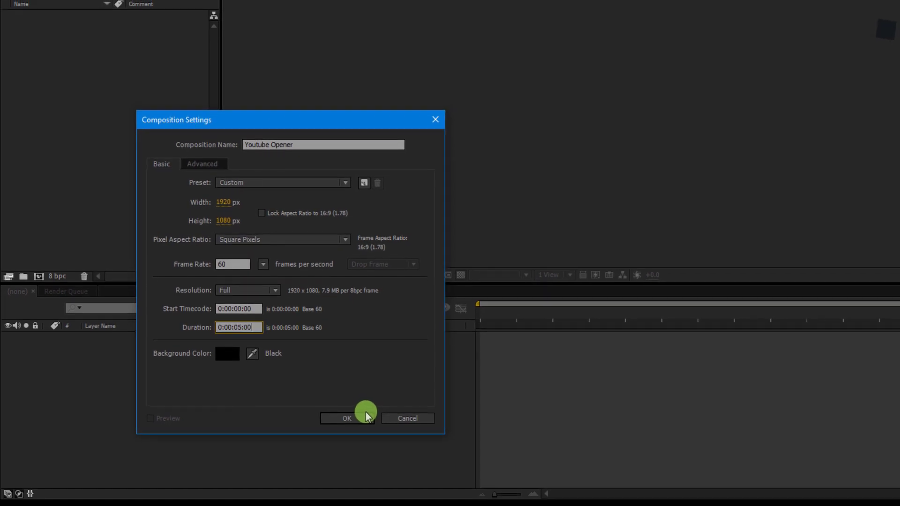
click(365, 416)
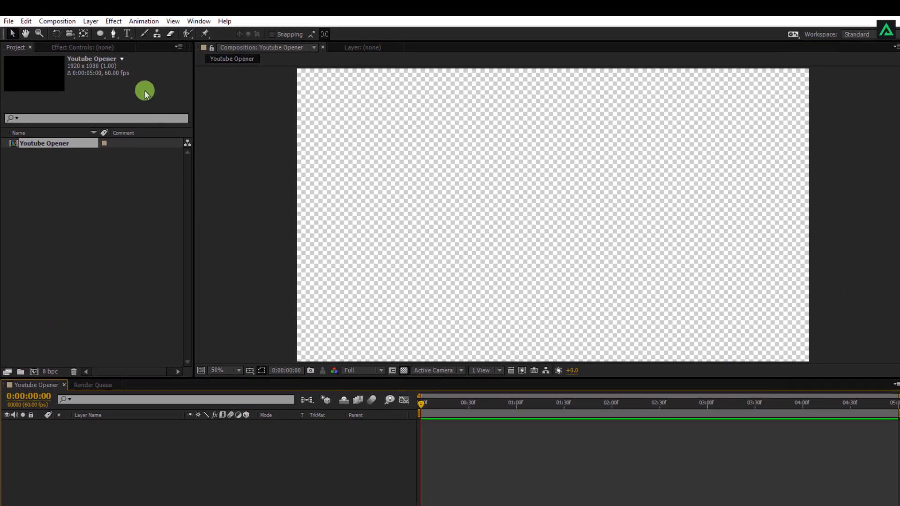
Step: Choose the Rounded Rectangle Tool and set its fill type to None
click(102, 33)
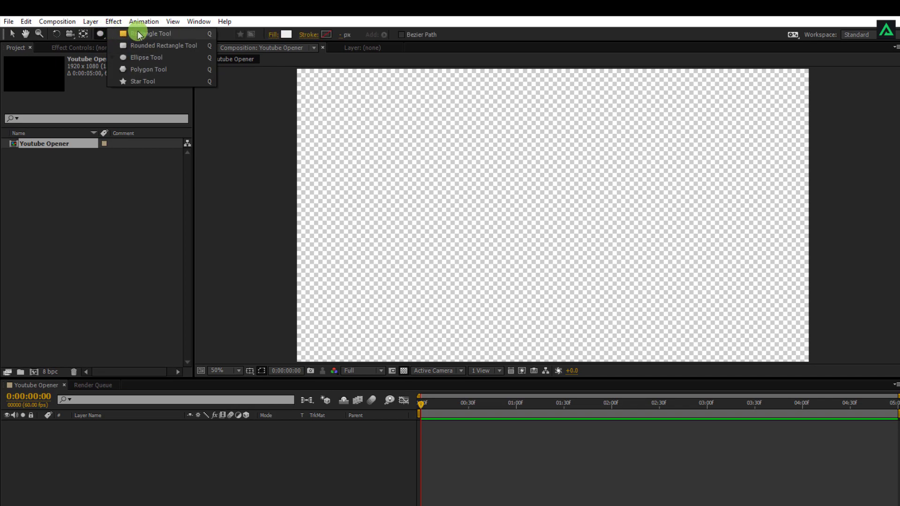
click(147, 45)
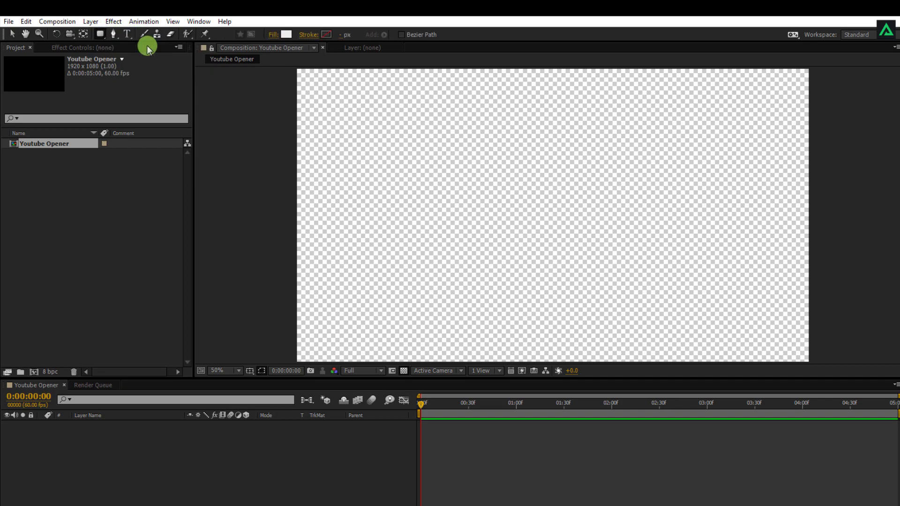
click(276, 35)
click(460, 264)
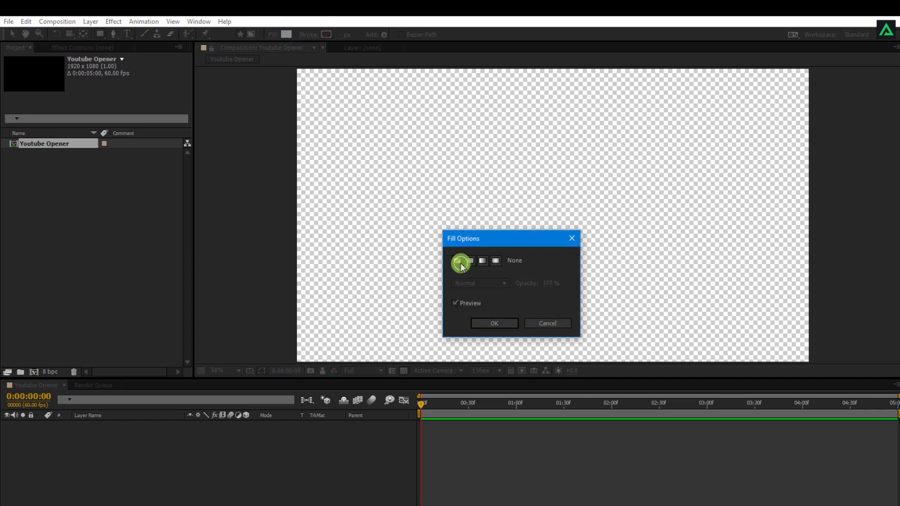
click(495, 323)
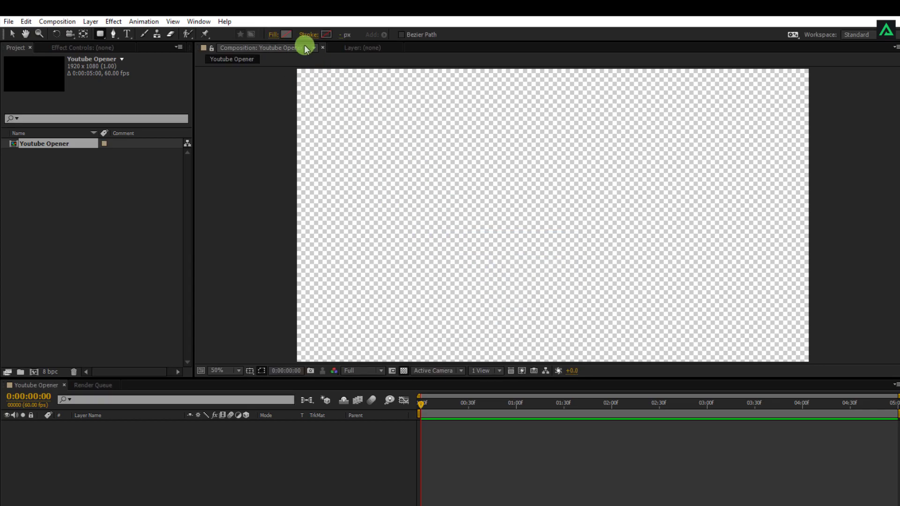
Step: Set the shape stroke to a solid colour and make it black (000000)
click(303, 36)
click(458, 263)
click(469, 261)
click(495, 323)
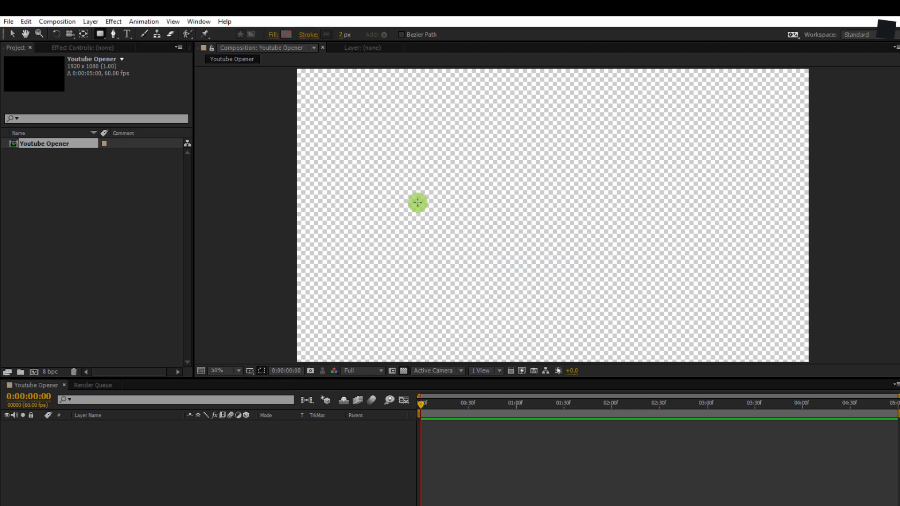
click(325, 35)
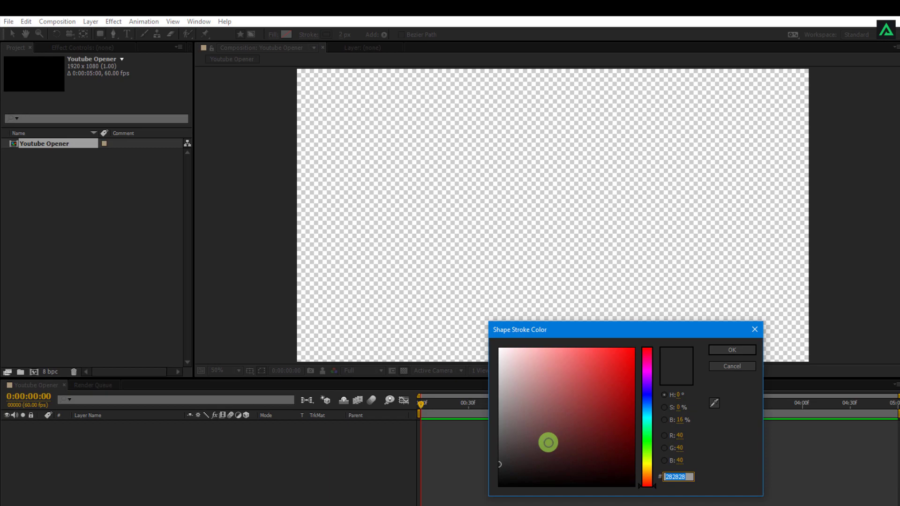
drag(548, 442, 475, 488)
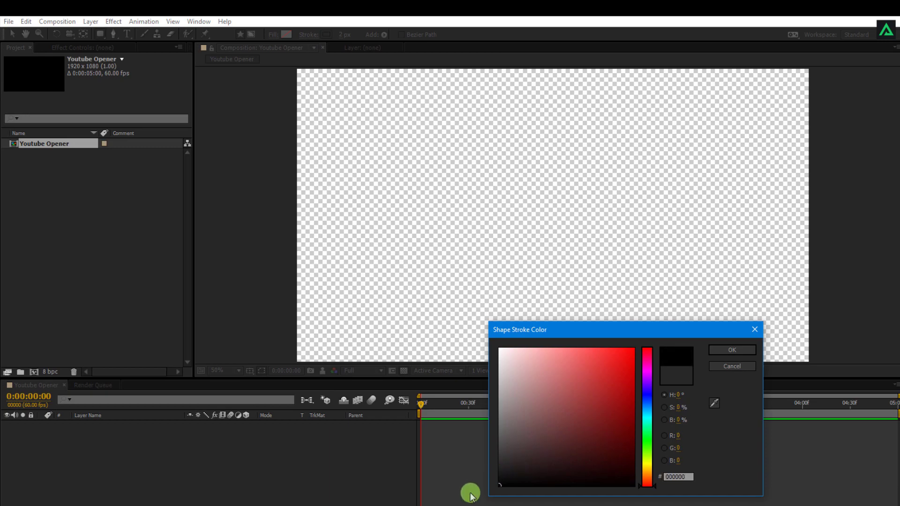
click(731, 351)
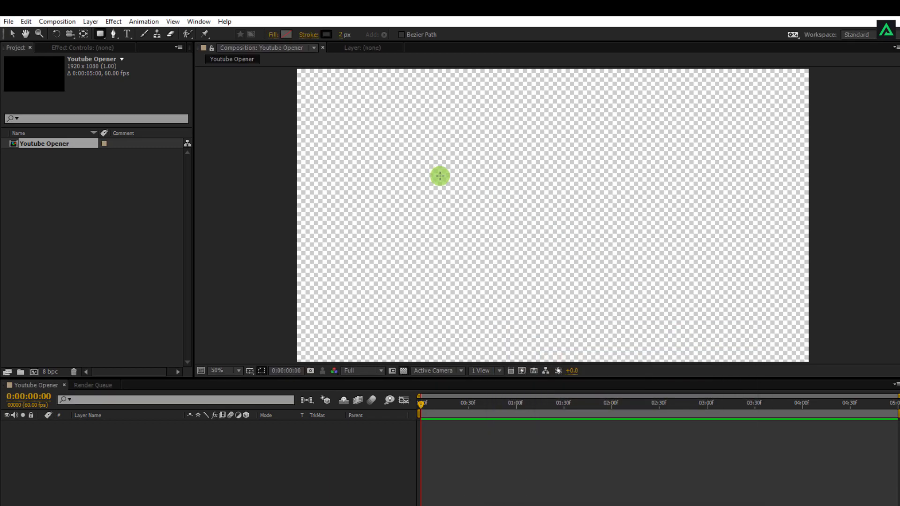
Step: Draw a wide, thin rounded rectangle across the middle of the composition and rename its layer Rectangle
drag(421, 208, 685, 224)
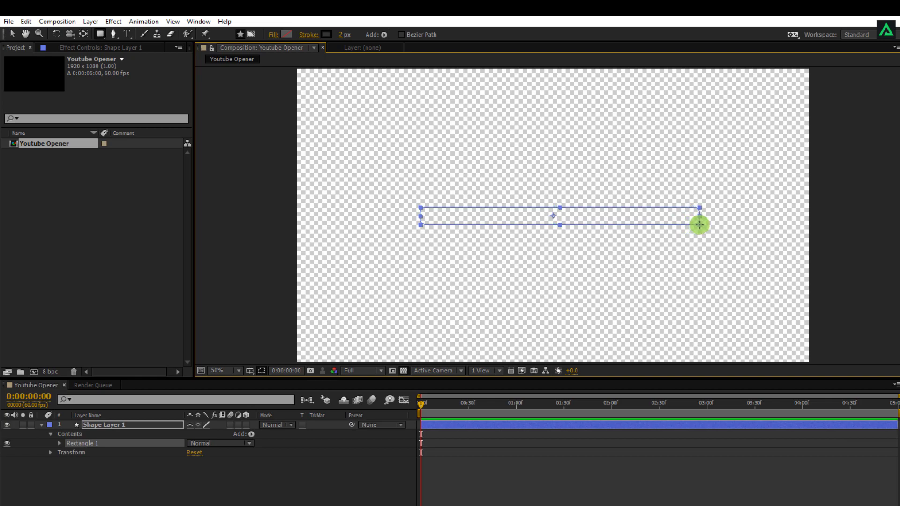
click(168, 425)
key(Return)
text(C)
text(ectangle)
key(Return)
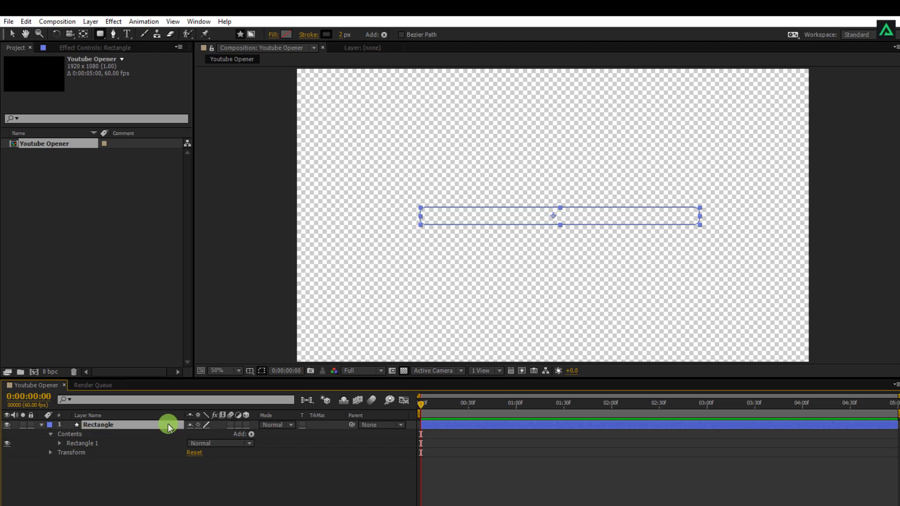
click(41, 425)
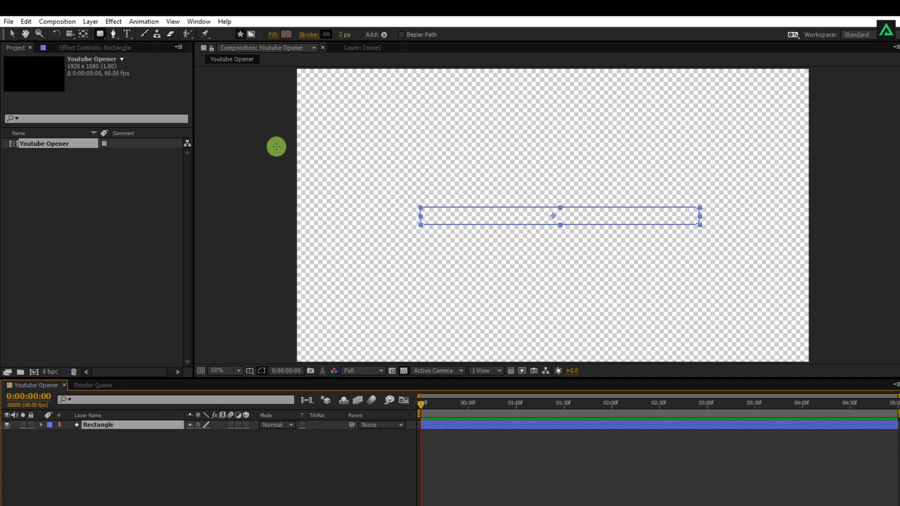
Step: Snap the Rectangle layer's anchor point to the centre of the shape using the Pan Behind tool
click(87, 35)
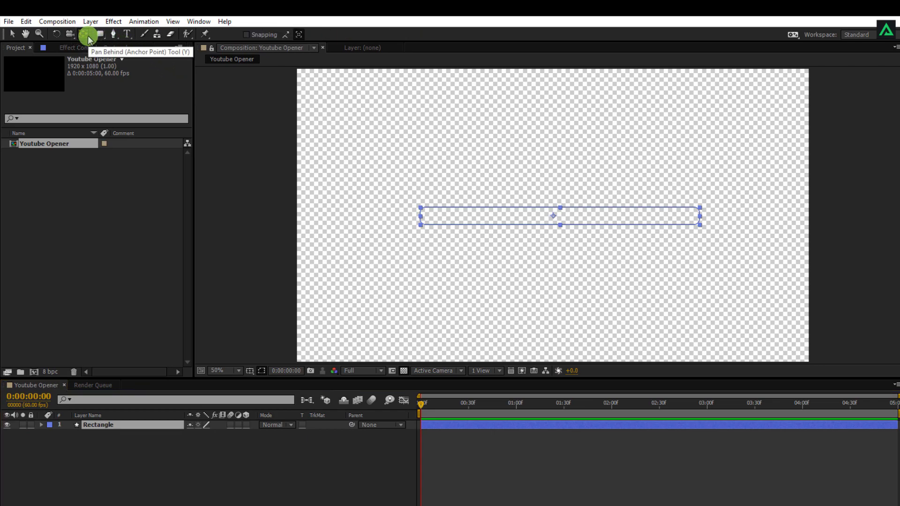
key(y)
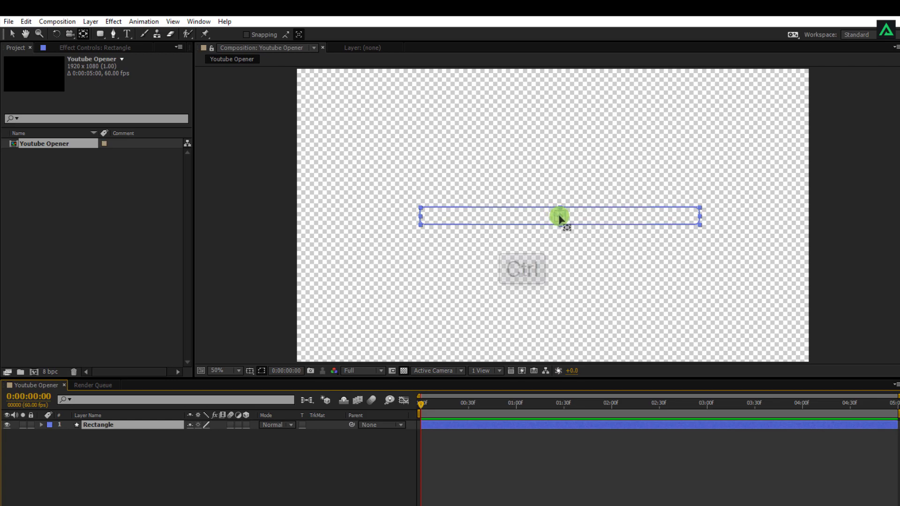
ctrl+click(559, 217)
click(558, 453)
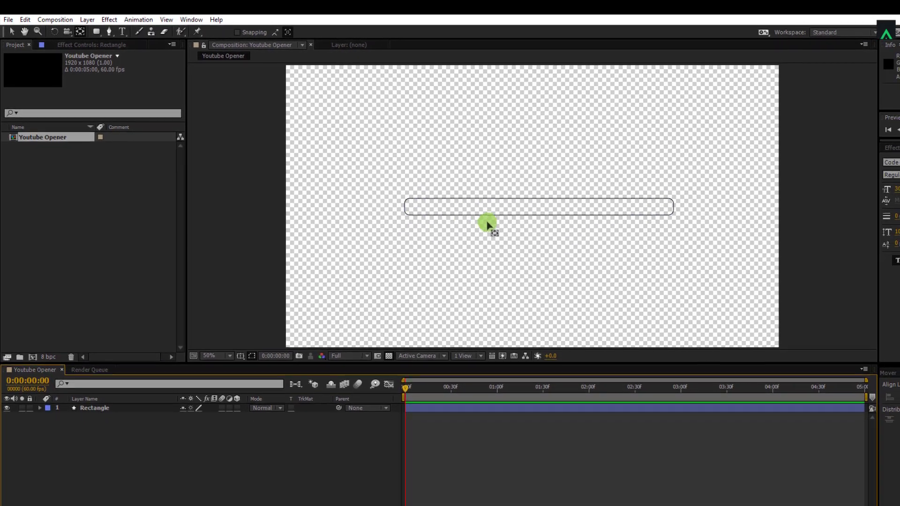
Step: Align the Rectangle layer to the composition's horizontal and vertical centre
click(492, 213)
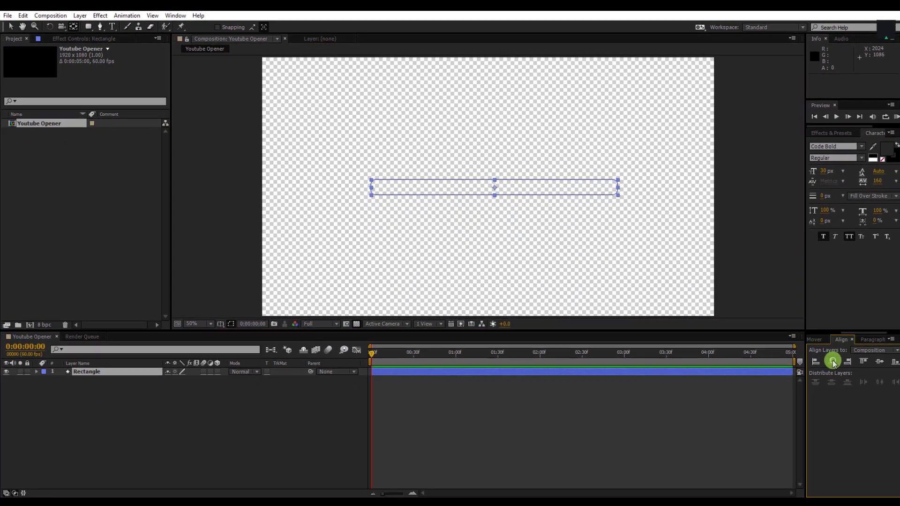
click(846, 369)
click(872, 360)
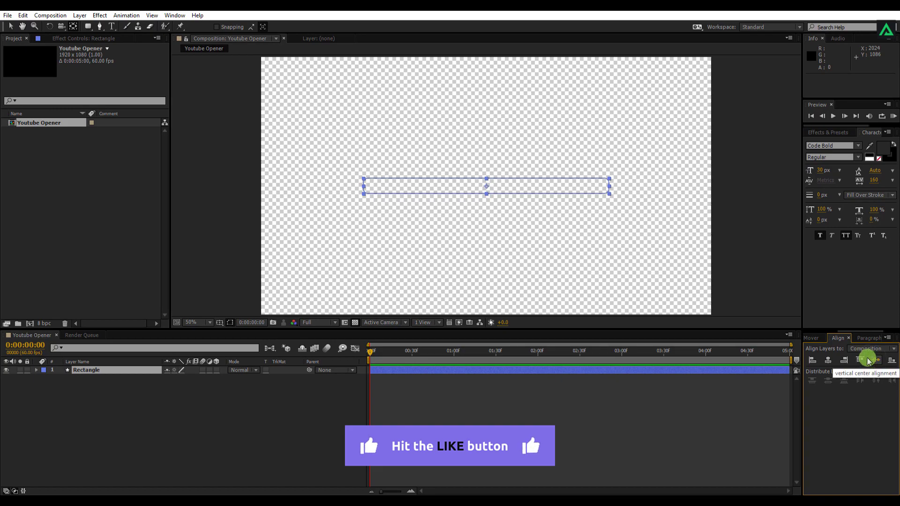
click(310, 390)
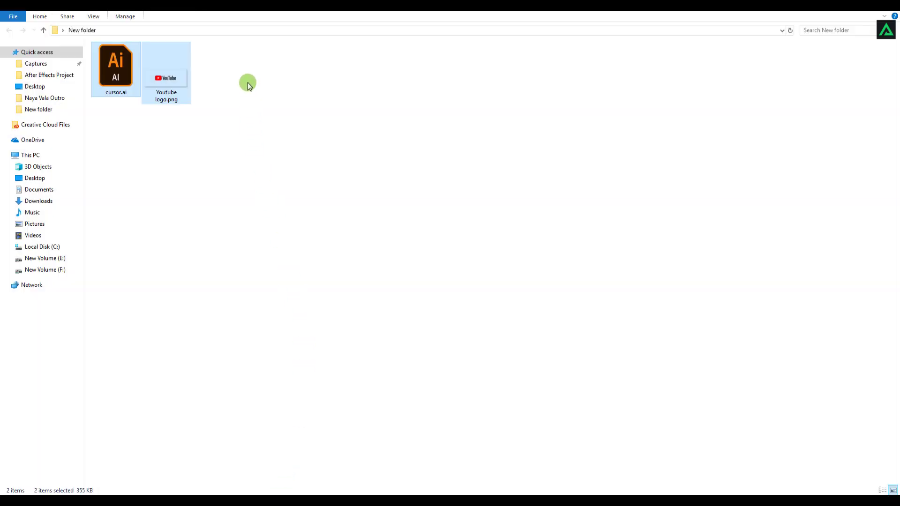
Step: Import cursor.ai and Youtube logo.png into the project and place both above the Rectangle layer in the timeline
drag(115, 90, 53, 222)
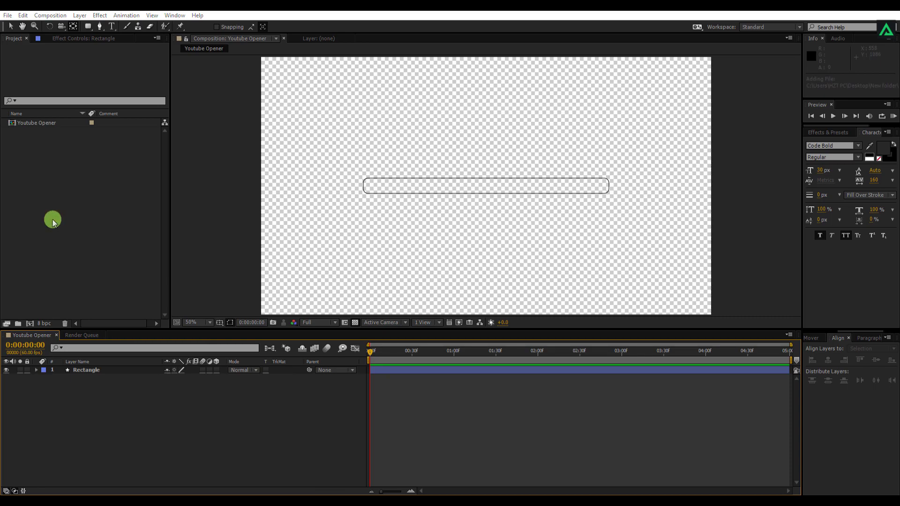
click(96, 172)
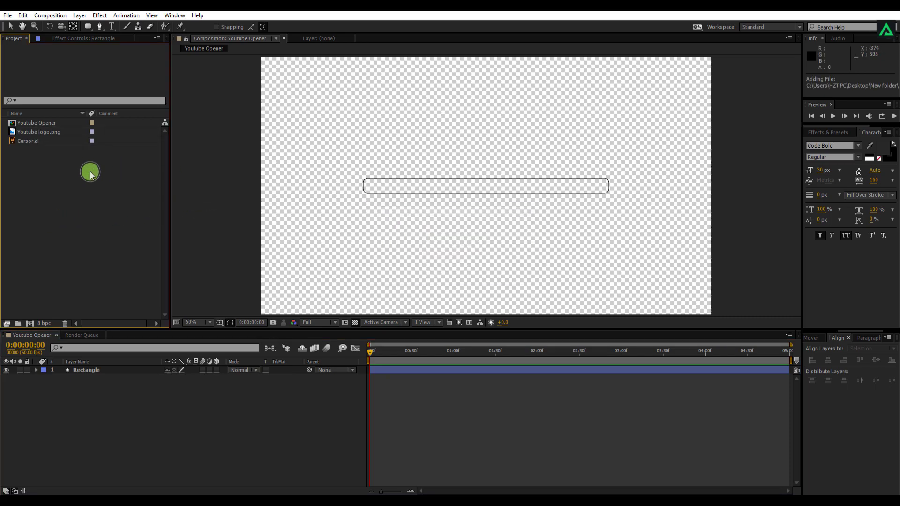
drag(44, 158, 106, 368)
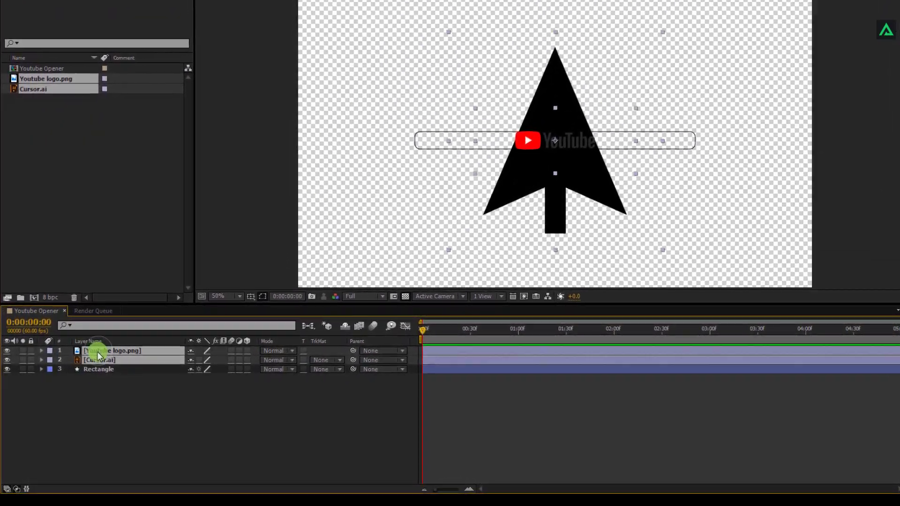
click(99, 380)
Step: Hide the Cursor.ai layer and move the YouTube logo straight up to sit above the rounded rectangle
click(115, 346)
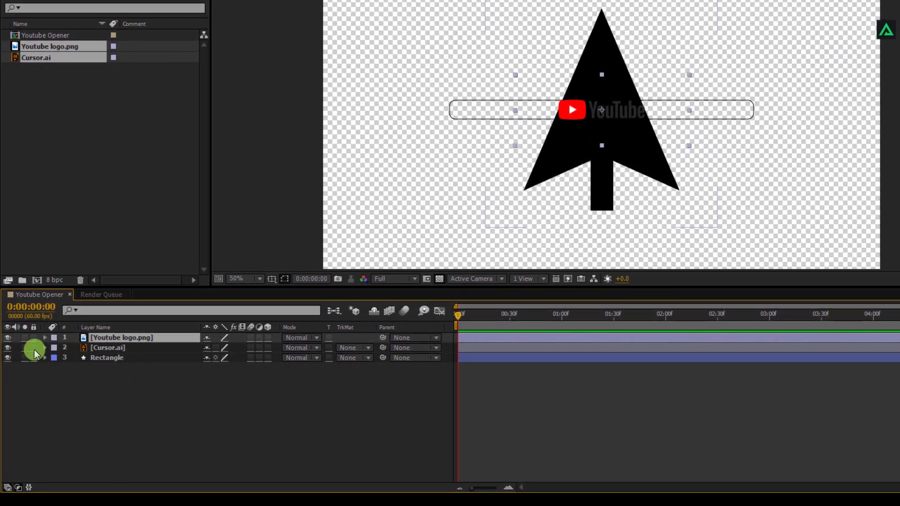
click(7, 356)
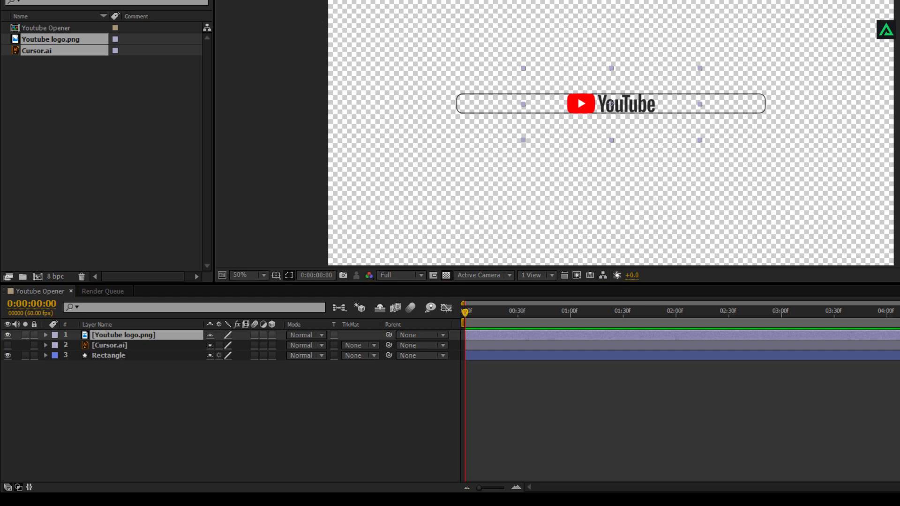
drag(634, 116, 631, 71)
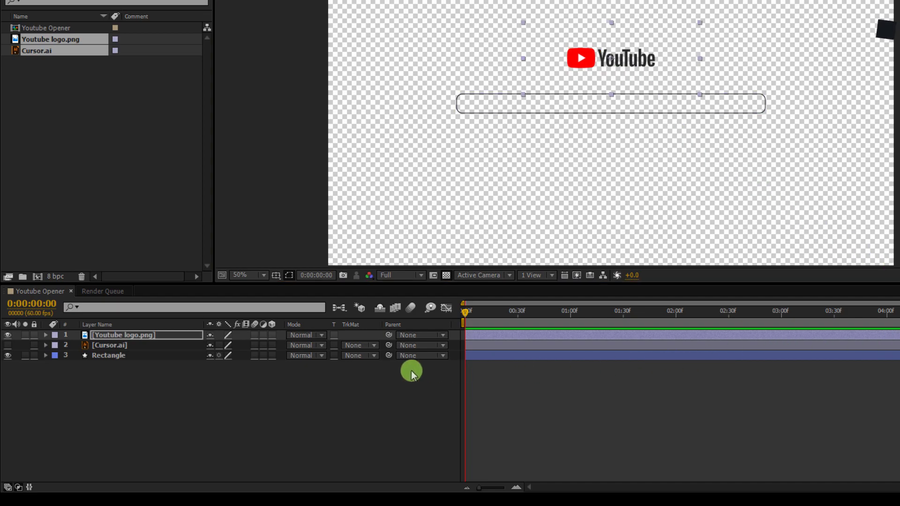
Step: Pre-compose the Youtube logo.png layer as Logo, leaving all attributes in Youtube Opener
right_click(177, 336)
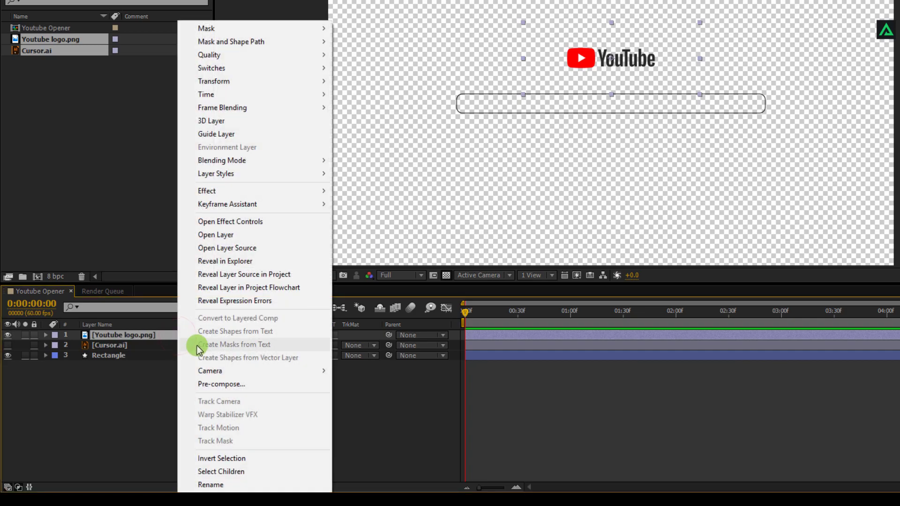
click(225, 383)
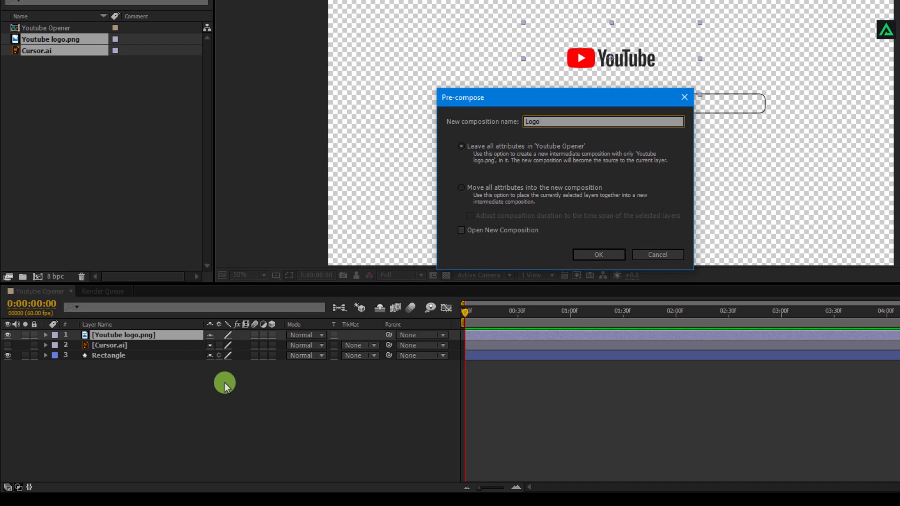
click(598, 254)
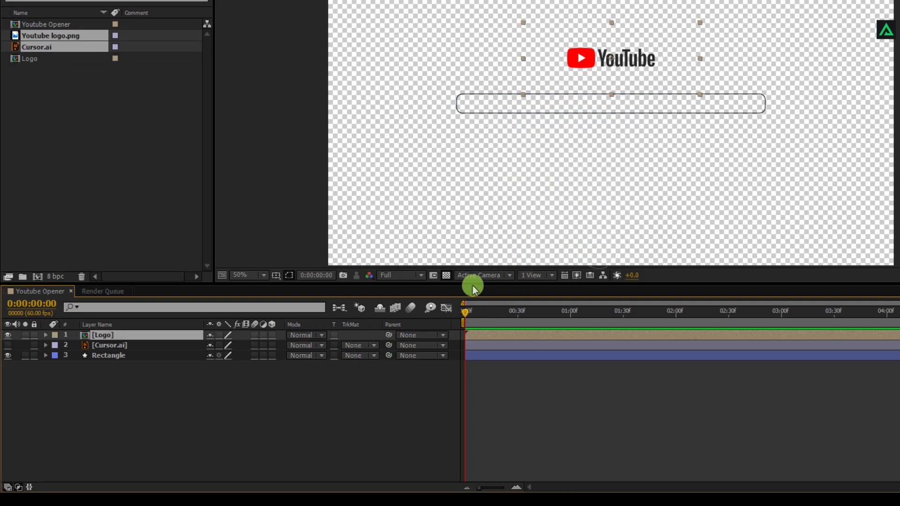
Step: Make the Cursor.ai layer visible again and set its scale to 8%
click(114, 350)
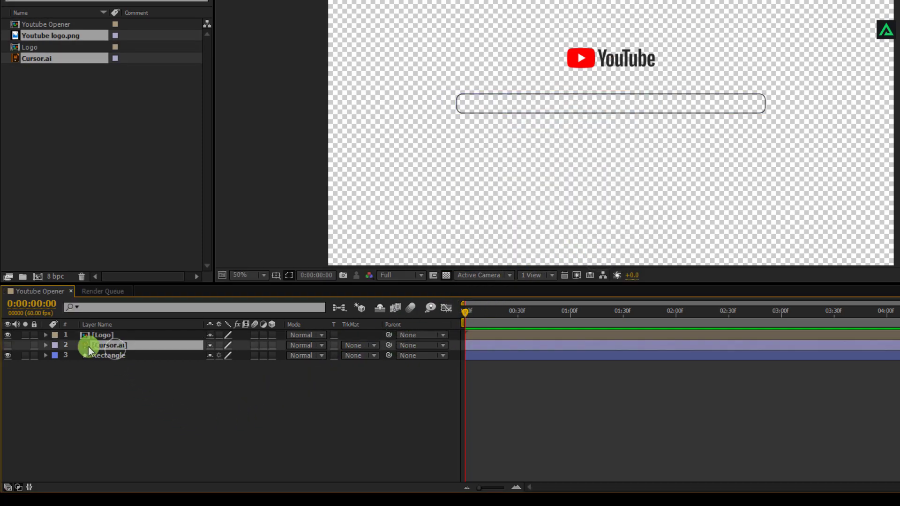
click(7, 345)
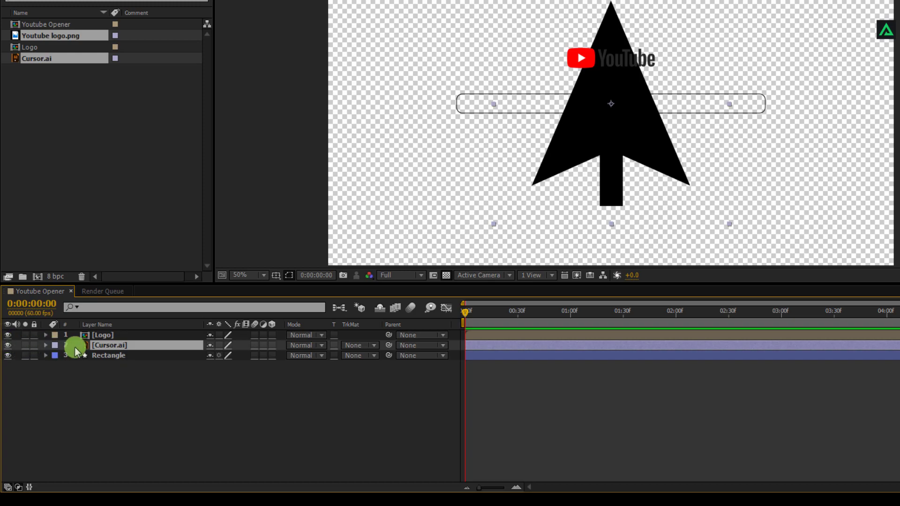
key(s)
click(243, 356)
text(8)
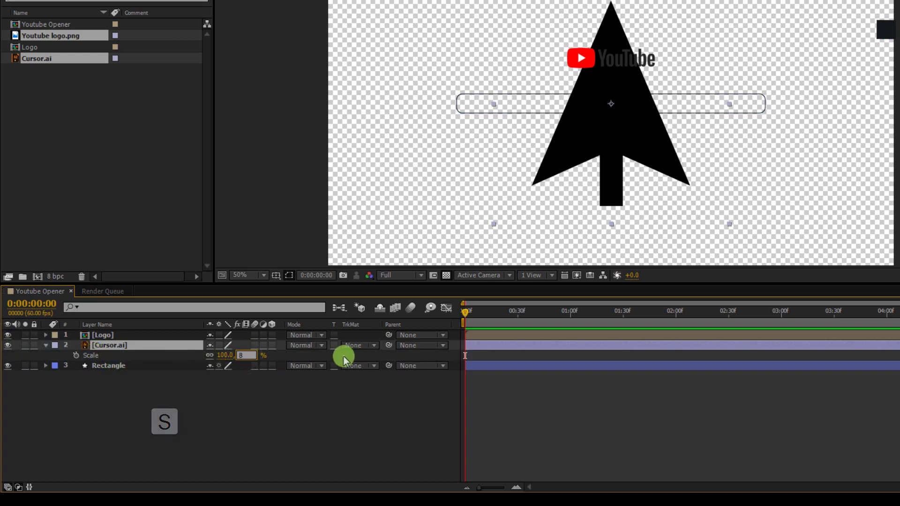
key(Return)
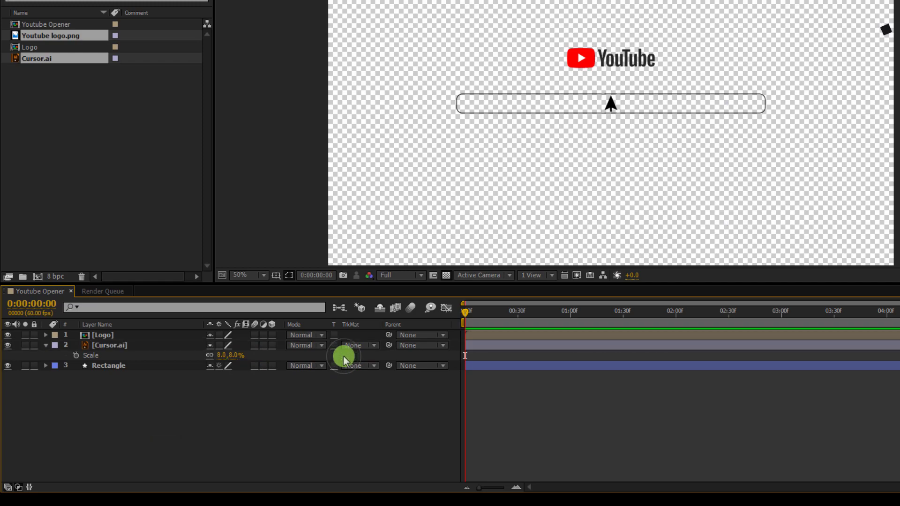
Step: Set the Cursor.ai layer's rotation to -25° and hide the layer
click(143, 347)
key(r)
click(227, 357)
text(-)
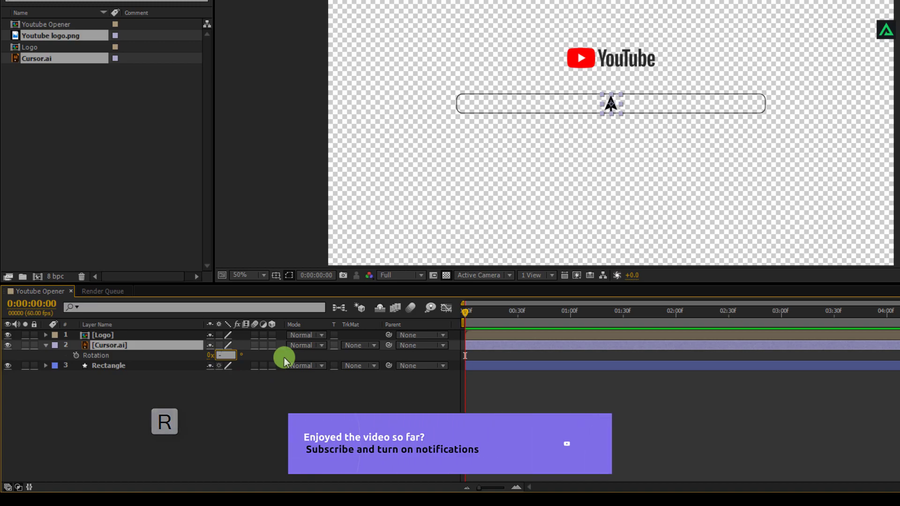
text(5)
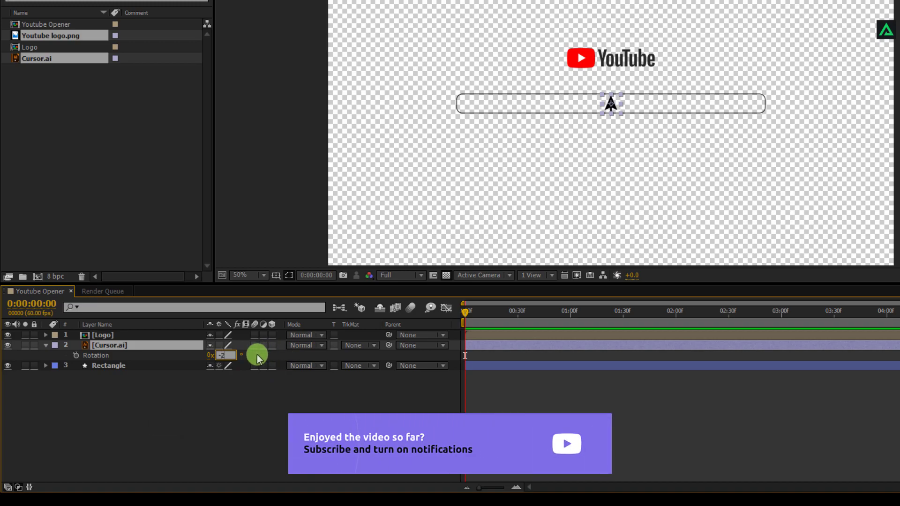
click(255, 355)
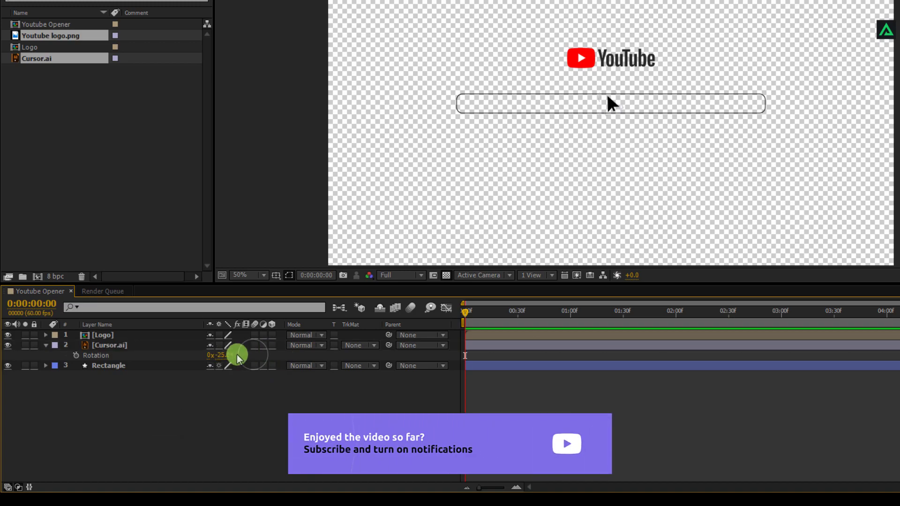
click(46, 345)
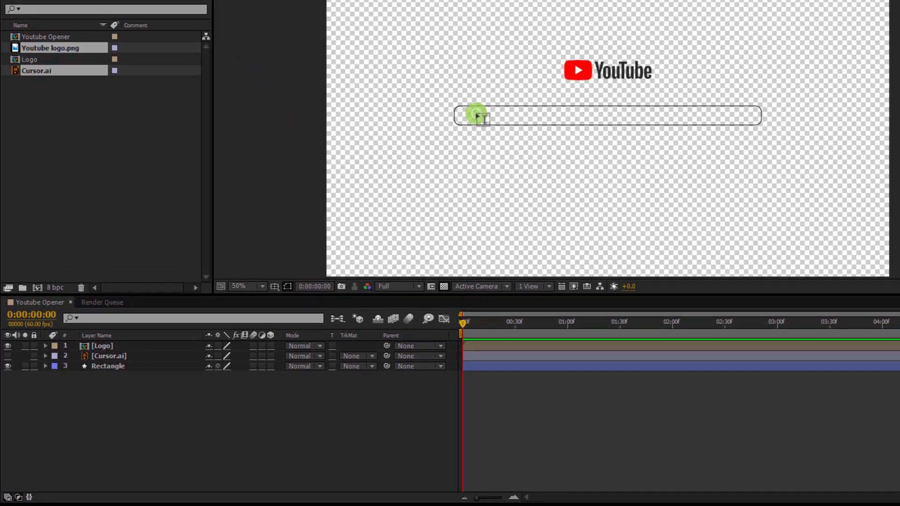
Step: Add a text layer inside the rounded rectangle reading YOUTUBE CHANNEL OR LINK
click(478, 116)
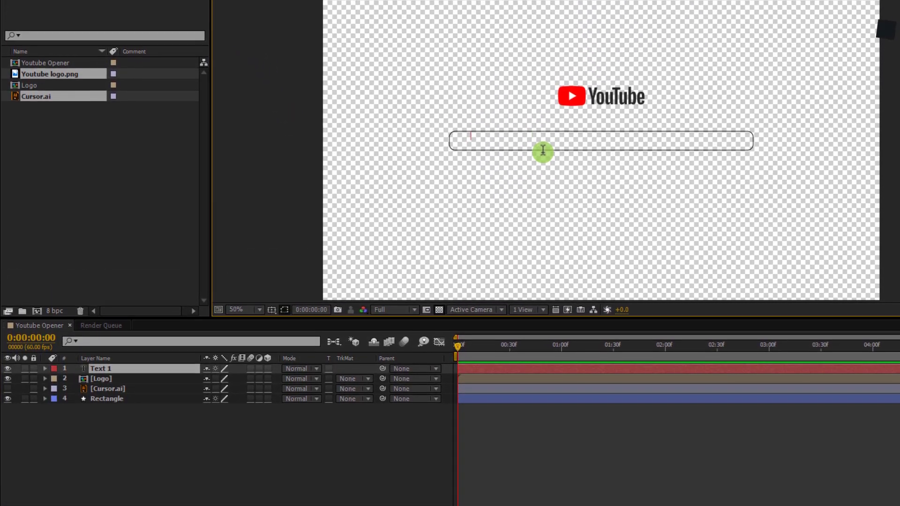
text(YOUTUBE CHANNEL OR LINK)
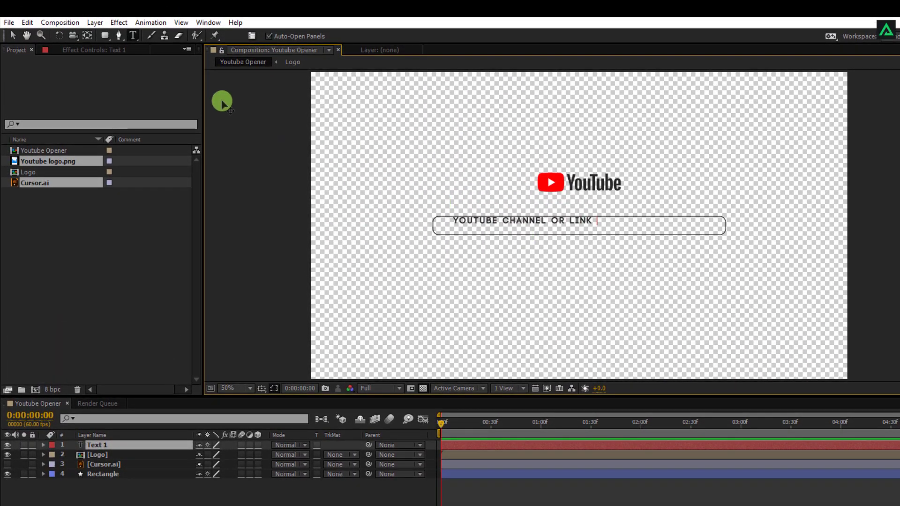
click(12, 30)
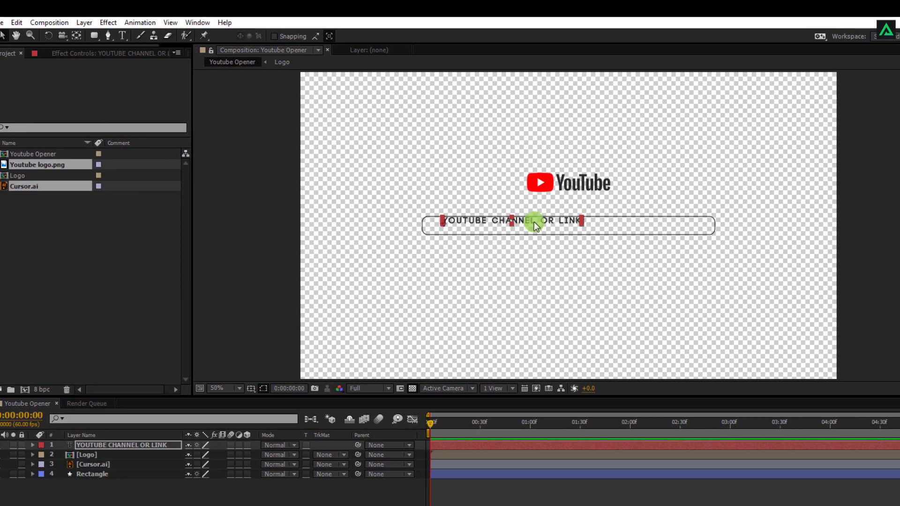
Step: Move the text into the middle of the rounded rectangle and centre it horizontally and vertically in the composition
mouse_move(543, 221)
mouse_down()
mouse_move(584, 229)
mouse_move(552, 227)
mouse_up()
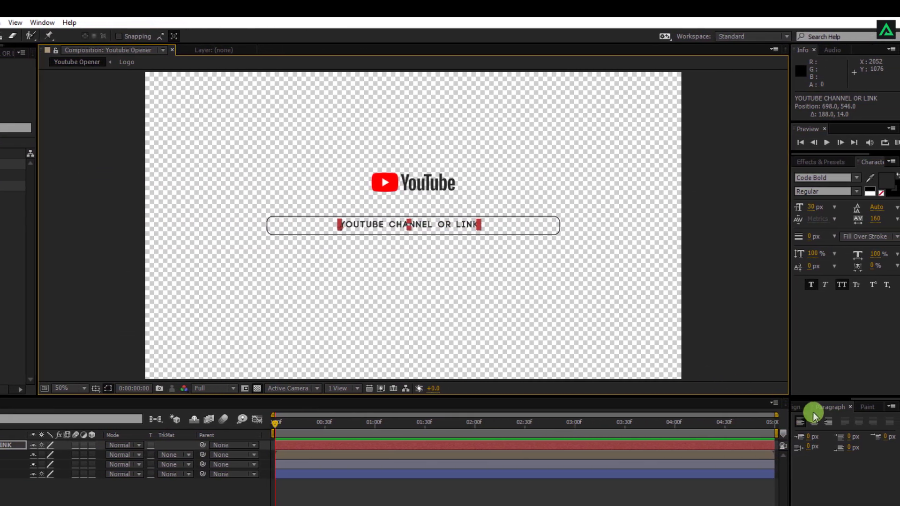
click(810, 407)
click(812, 434)
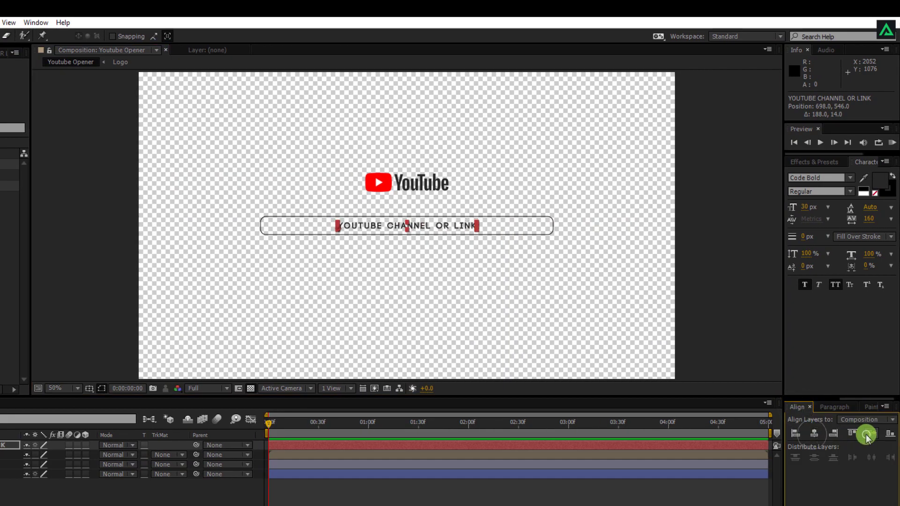
click(481, 280)
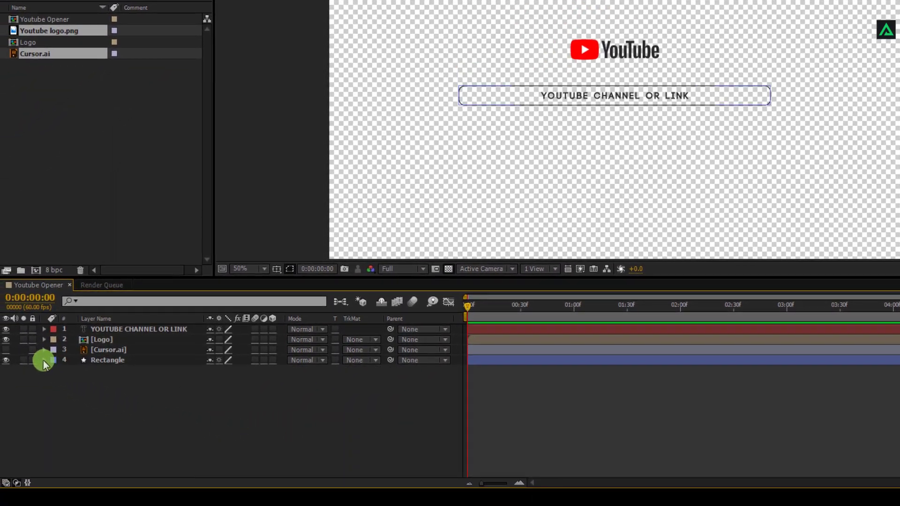
Step: Add Trim Paths to the Rectangle layer's contents and show its properties
click(44, 360)
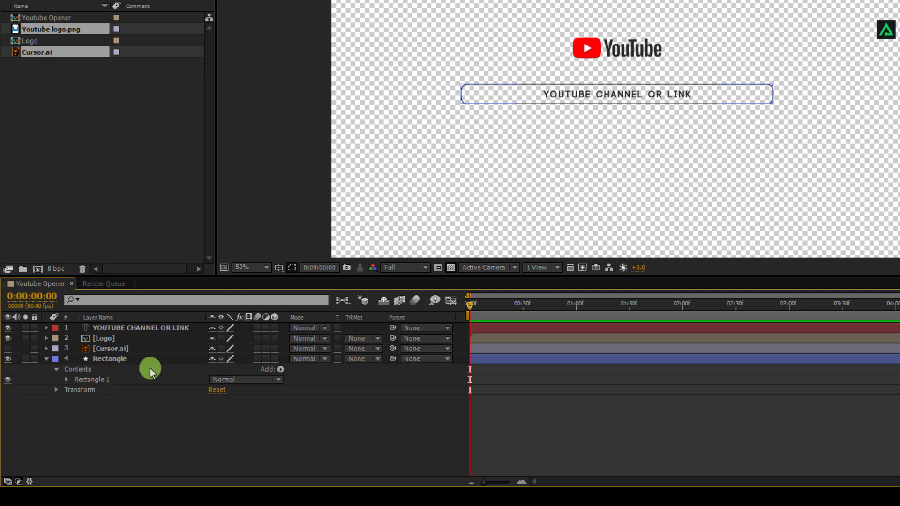
click(277, 370)
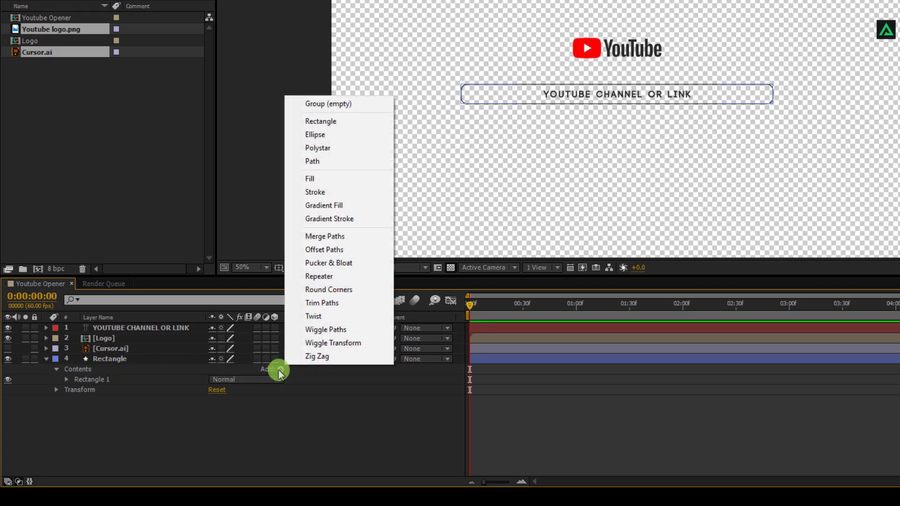
click(342, 301)
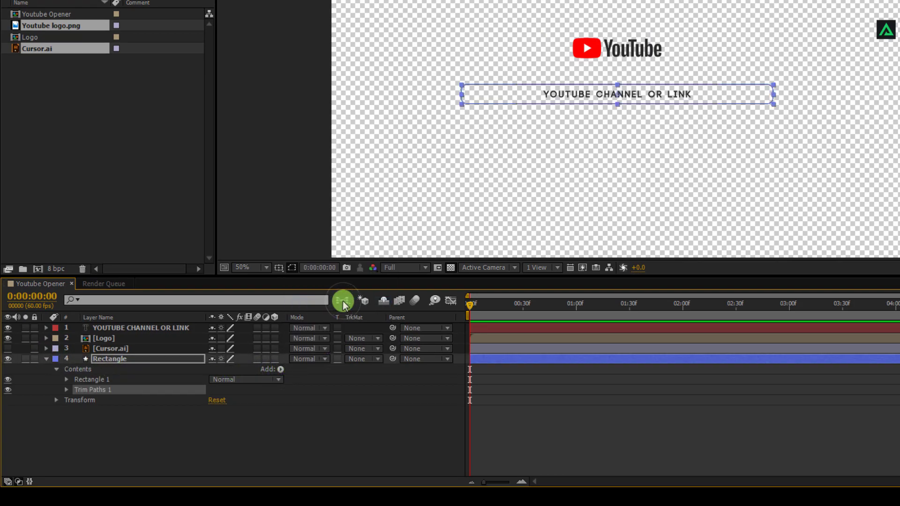
click(67, 390)
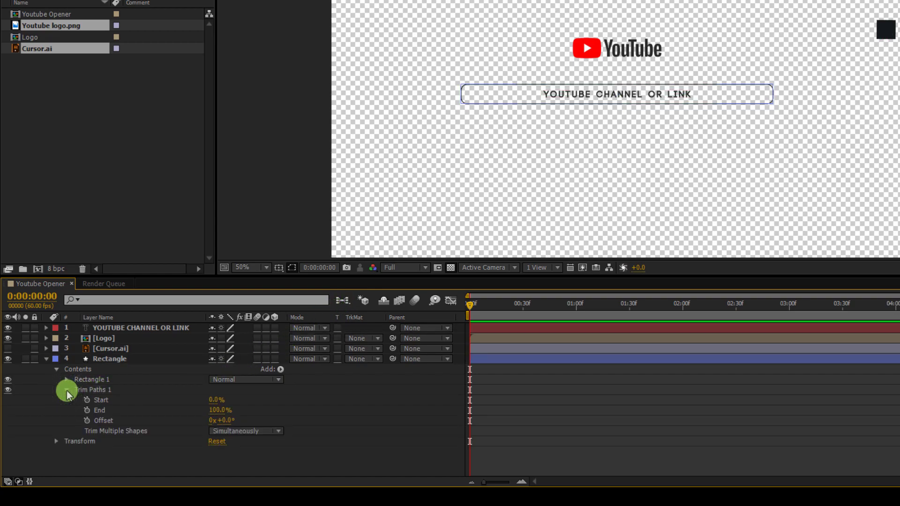
Step: Keyframe the Trim Paths Start from 100% at 0:00:00:50 to 0% at about 0:00:01:32
drag(556, 306, 559, 304)
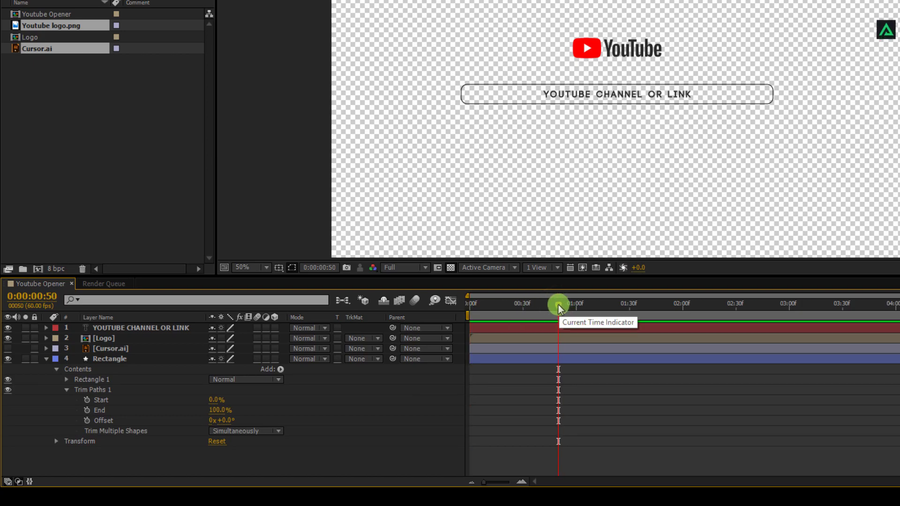
click(232, 394)
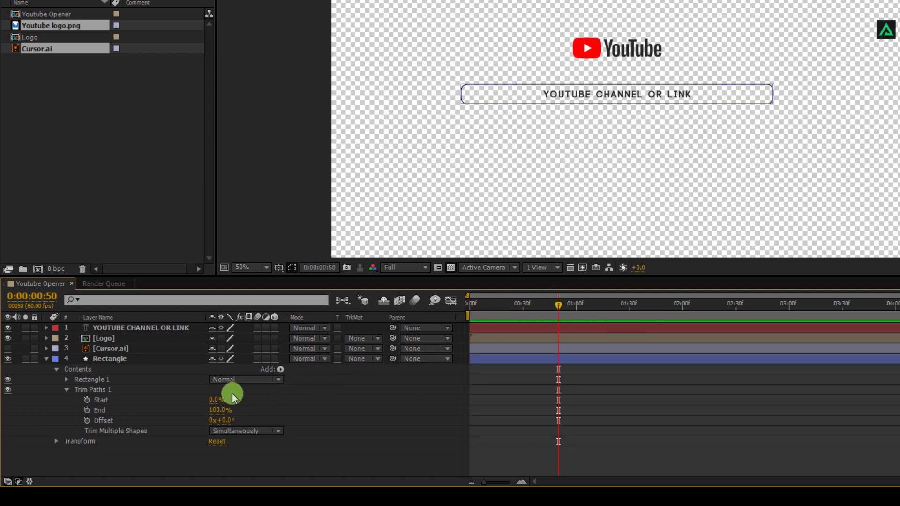
click(88, 402)
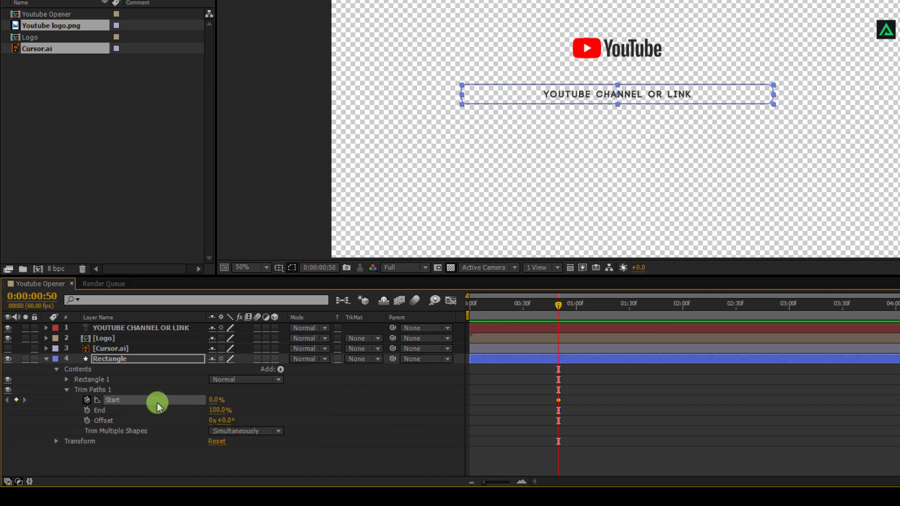
mouse_move(559, 406)
click(221, 399)
text(100)
key(Return)
Step: Set the Trim Paths Offset to -85° and check where the outline starts drawing
drag(557, 304, 595, 302)
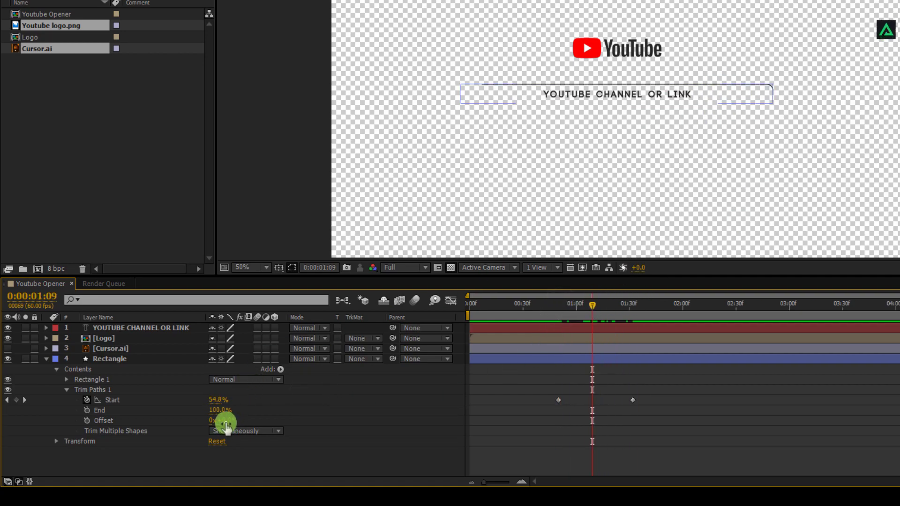
text(-85)
key(Return)
mouse_move(571, 306)
mouse_down()
mouse_move(603, 296)
mouse_move(570, 303)
mouse_up()
Step: Keyframe the Trim Paths Offset from -85° at 0:00:01:00 to -156° at 0:00:01:23
drag(569, 303, 576, 303)
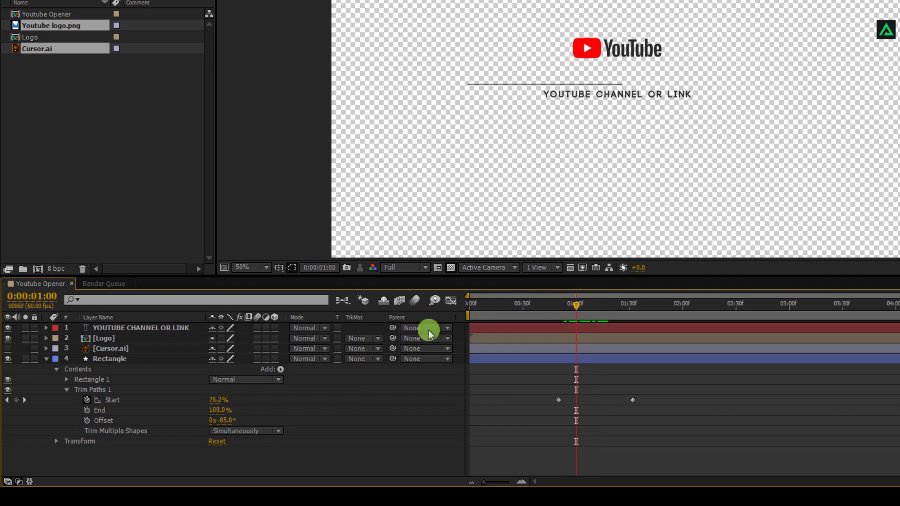
click(87, 422)
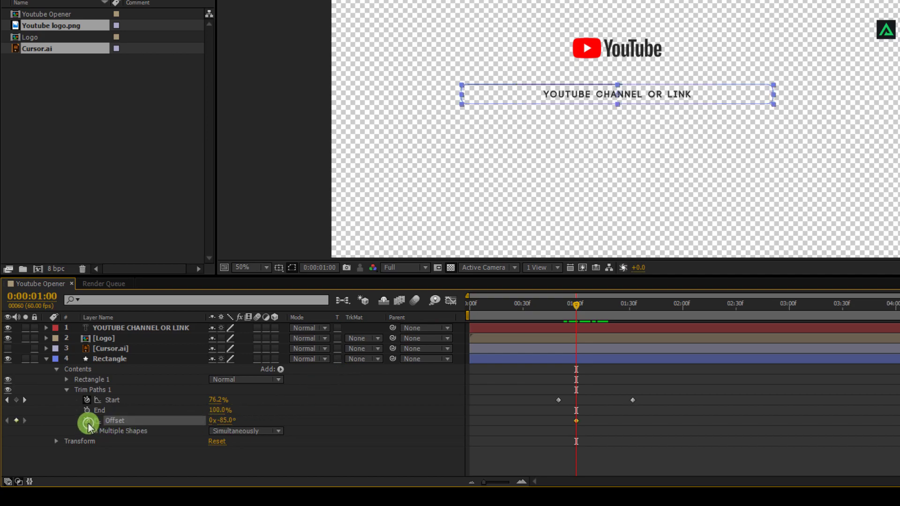
drag(578, 308, 618, 306)
click(222, 422)
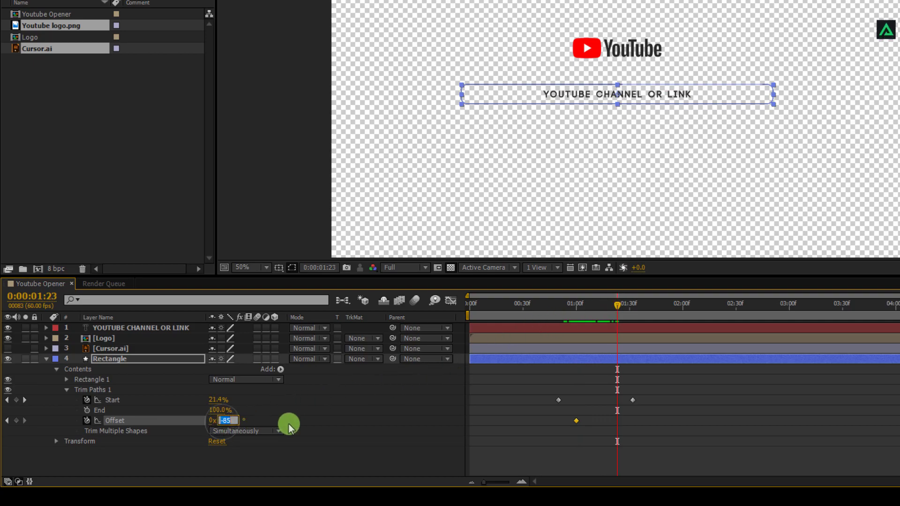
text(-156)
click(319, 419)
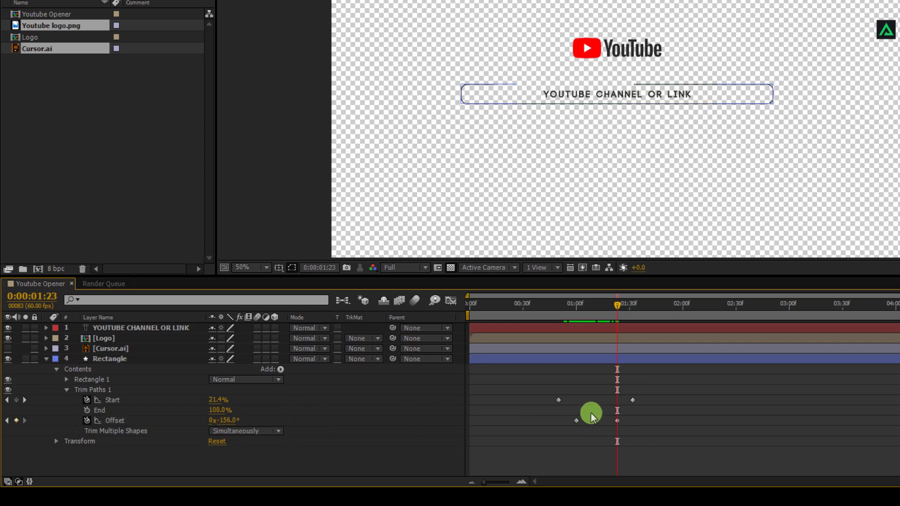
Step: Shift the ending Start and Offset keyframes later together, placing the Start one at 0:00:01:50
mouse_move(617, 313)
mouse_down()
mouse_move(545, 303)
mouse_move(605, 305)
mouse_up()
key(space)
drag(608, 393, 637, 422)
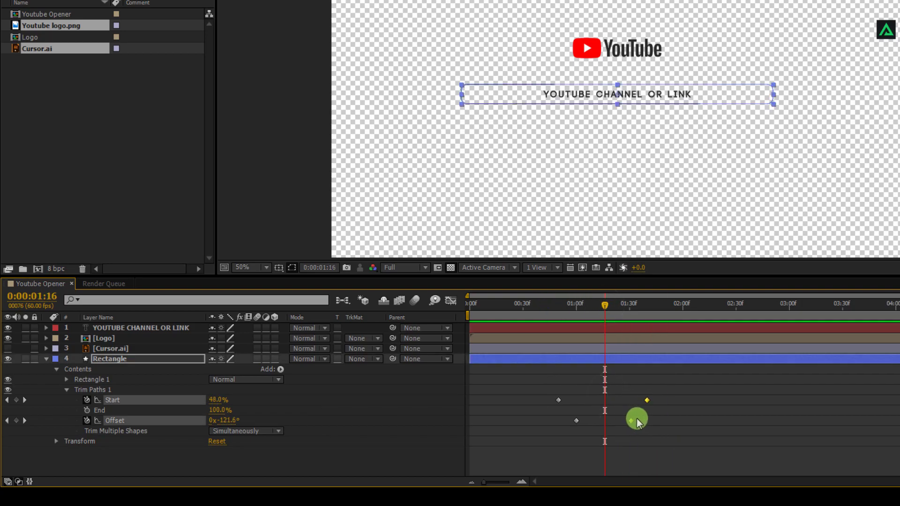
click(655, 463)
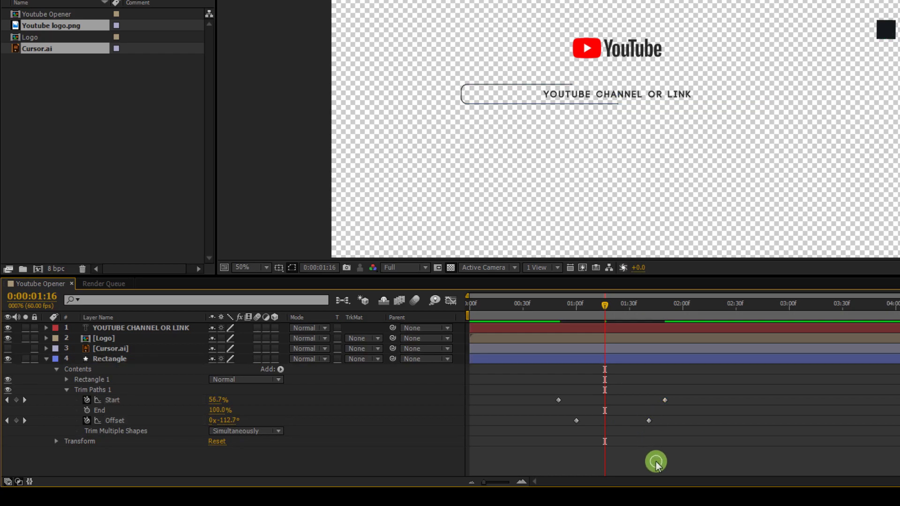
mouse_move(595, 312)
mouse_down()
mouse_move(541, 313)
mouse_move(664, 312)
mouse_up()
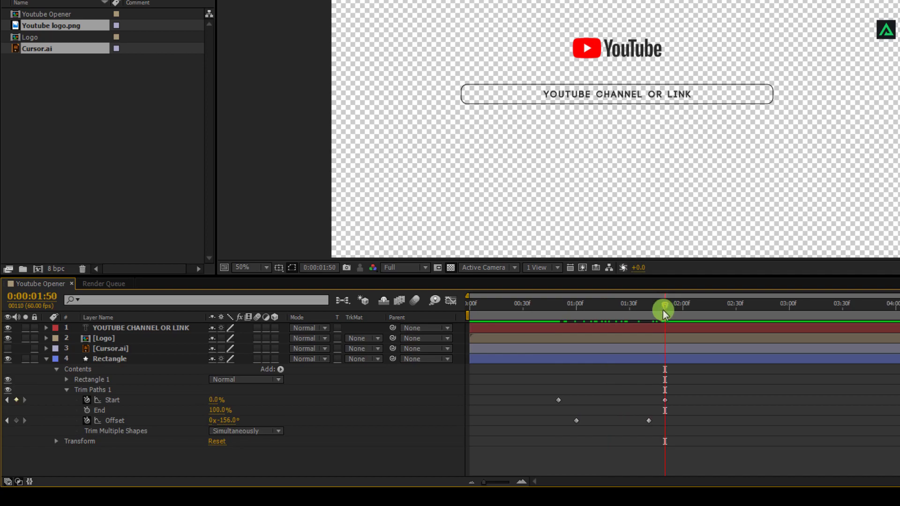
Step: Apply Easy Ease to all four Start and Offset keyframes and reshape their speed curves to peak early and slow down gradually
drag(689, 398, 556, 419)
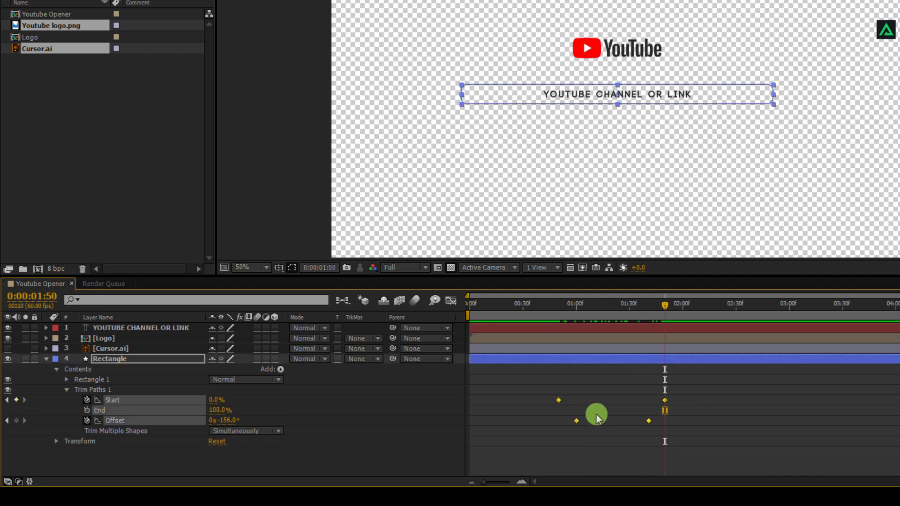
key(F9)
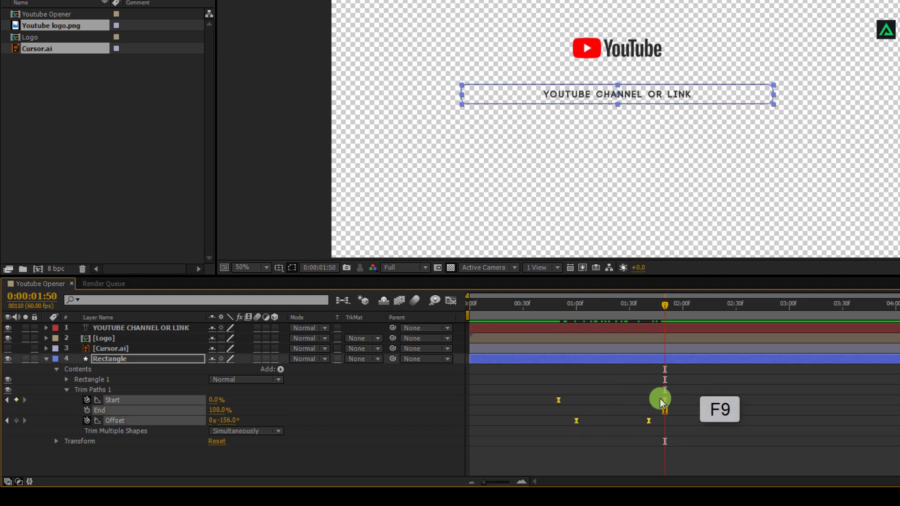
click(451, 301)
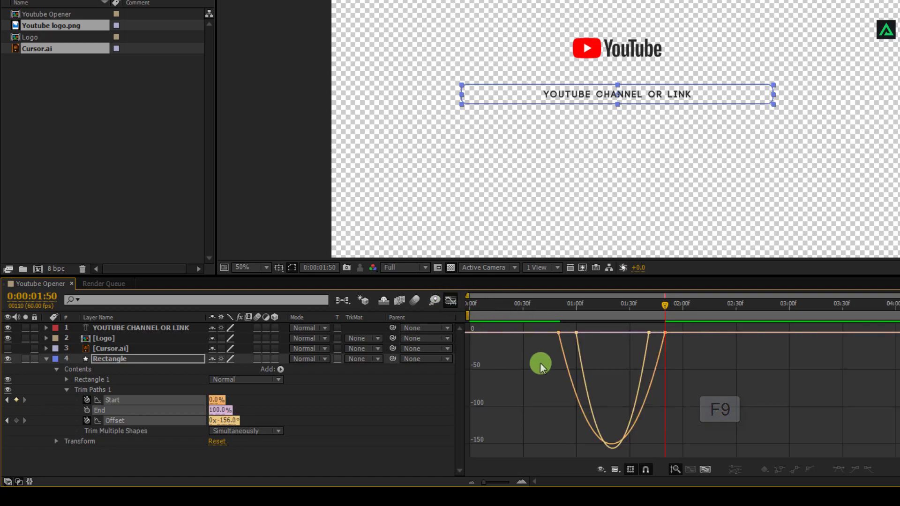
drag(675, 393, 602, 334)
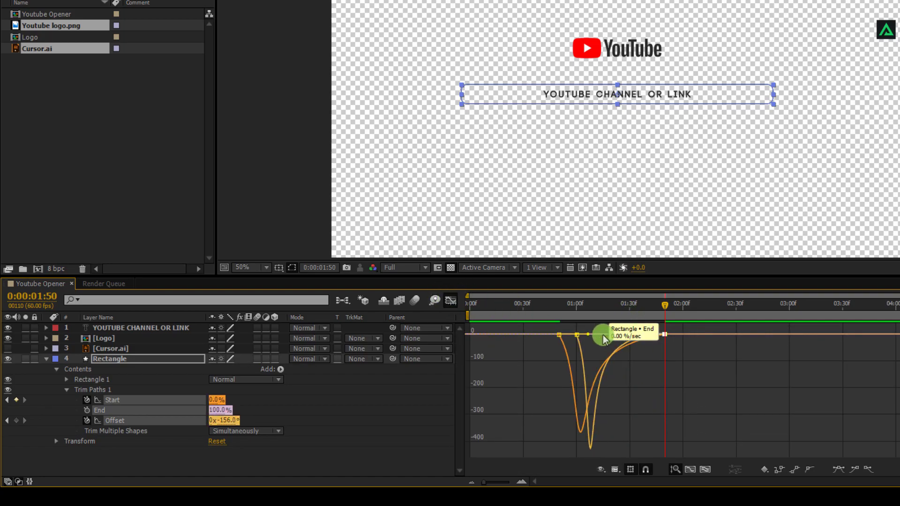
click(450, 300)
click(620, 391)
Step: Preview the rectangle's outline animation from 0:00:00:52 to 0:00:01:53
drag(600, 315, 561, 311)
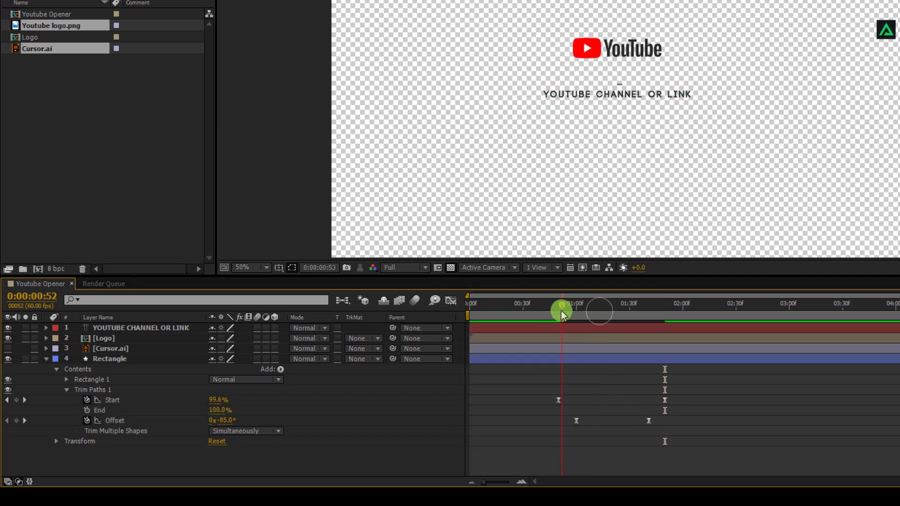
key(space)
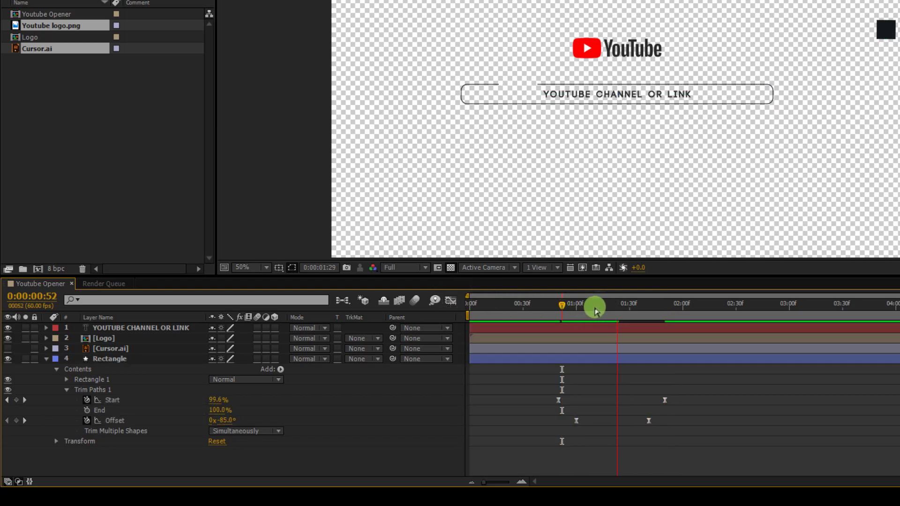
mouse_move(594, 308)
mouse_down()
mouse_move(587, 306)
mouse_move(669, 303)
mouse_up()
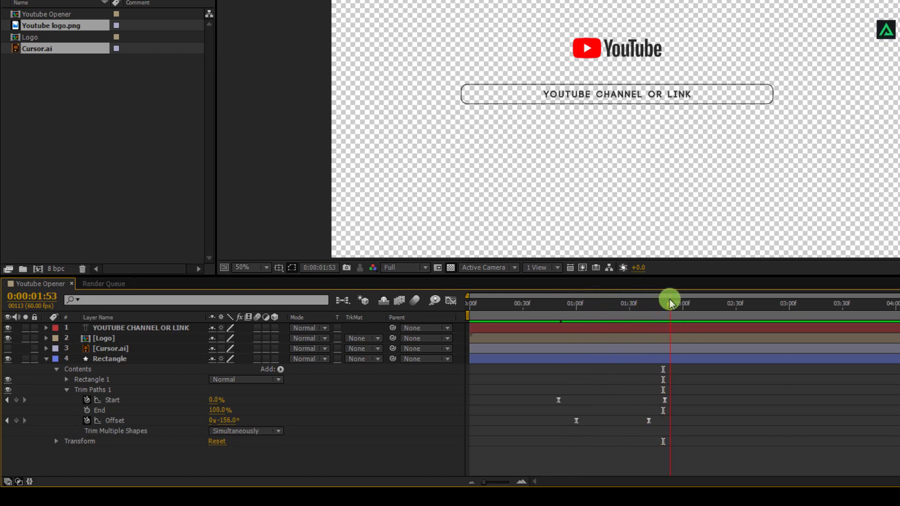
Step: Add a Position keyframe to the YOUTUBE CHANNEL OR LINK text layer at 0:00:01:55
click(46, 360)
click(119, 358)
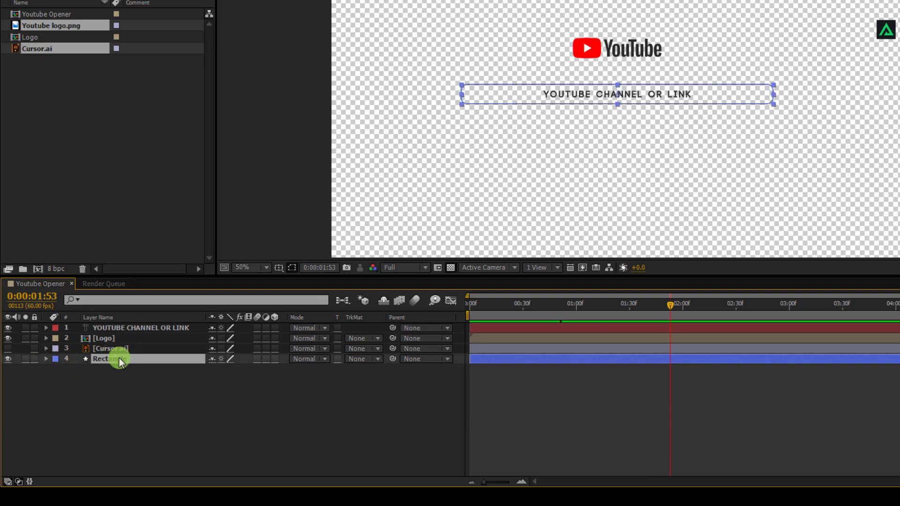
click(132, 330)
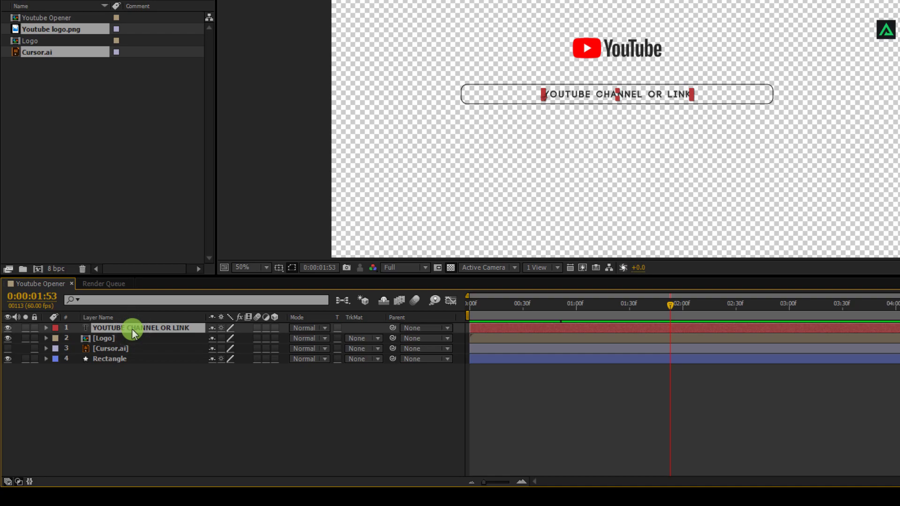
key(p)
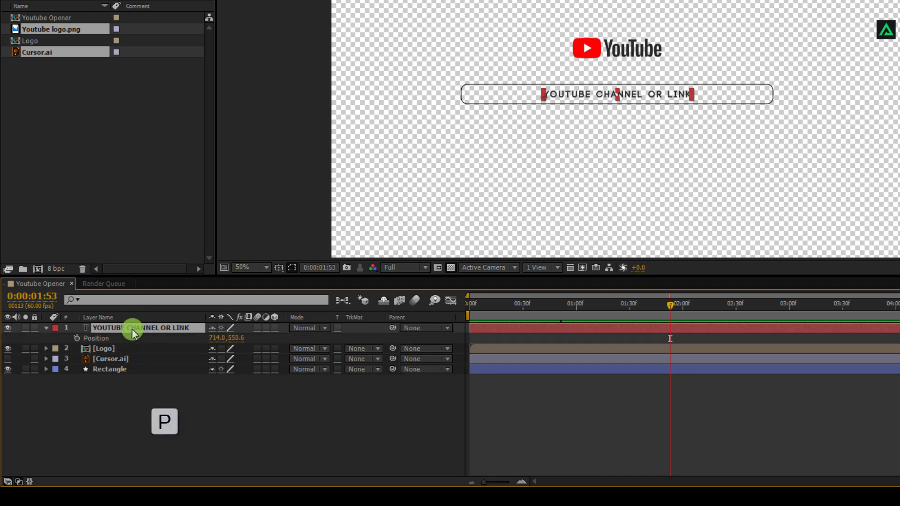
drag(646, 307, 670, 299)
click(284, 349)
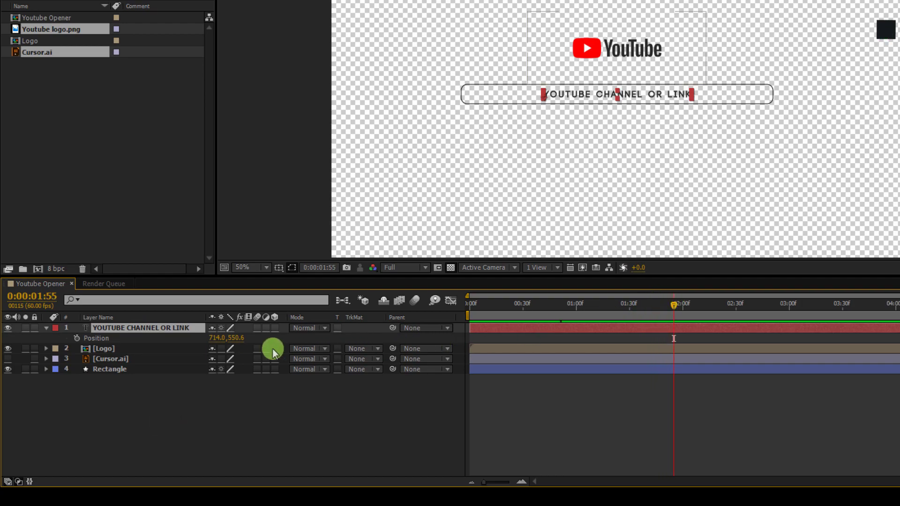
click(77, 338)
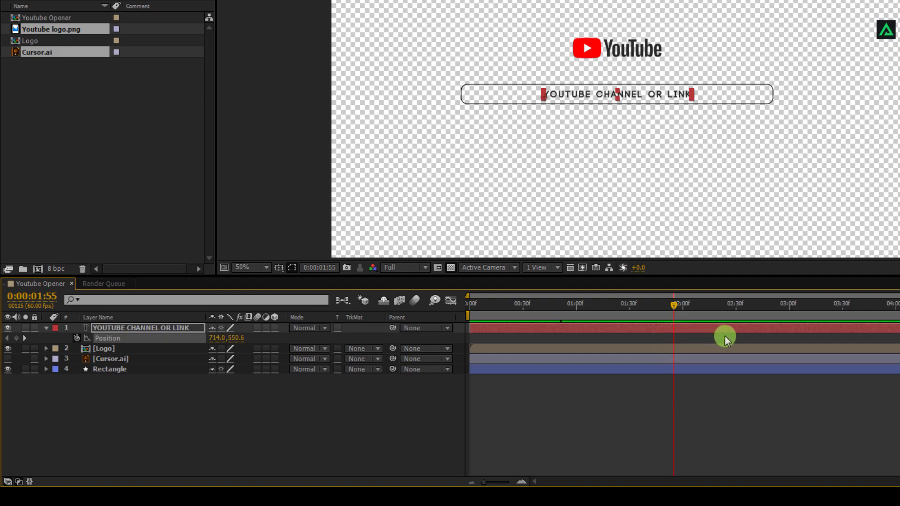
Step: Shift the text's Position keyframe to just after 0:00:02:30 and keyframe a starting Position of 714, 624.6 at 0:00:01:55
click(523, 347)
drag(236, 338, 281, 337)
click(322, 394)
Step: Apply Easy Ease to both text Position keyframes, reshape the speed curve to peak early and slow down gradually, and preview the motion
drag(661, 337, 773, 339)
key(F9)
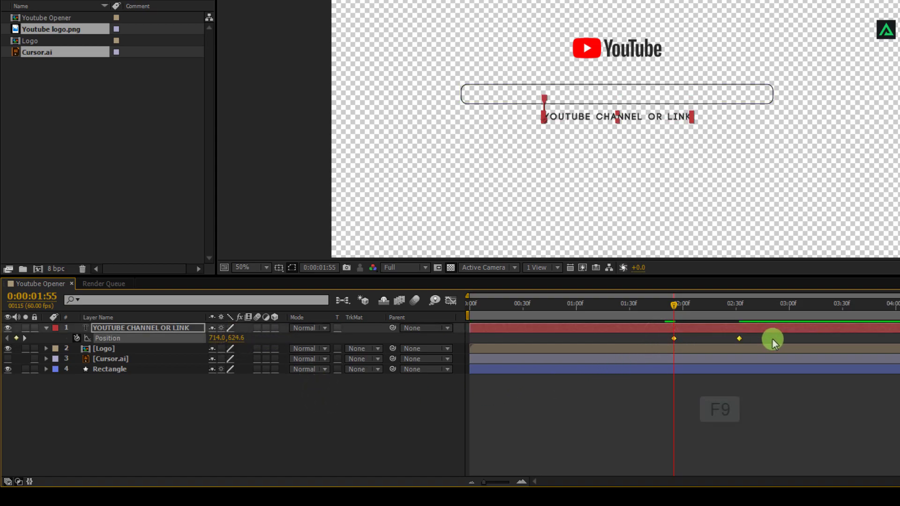
click(451, 303)
drag(729, 450, 706, 449)
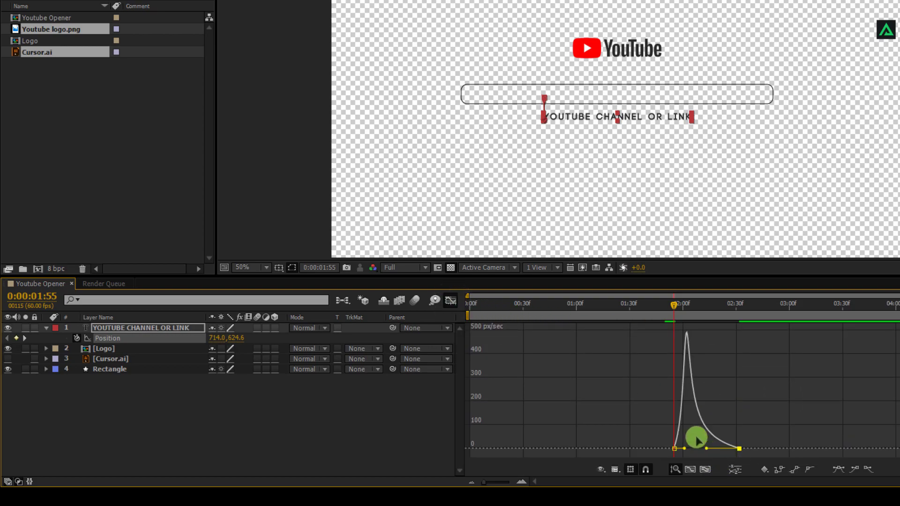
click(451, 304)
click(632, 414)
click(687, 312)
drag(689, 313, 709, 283)
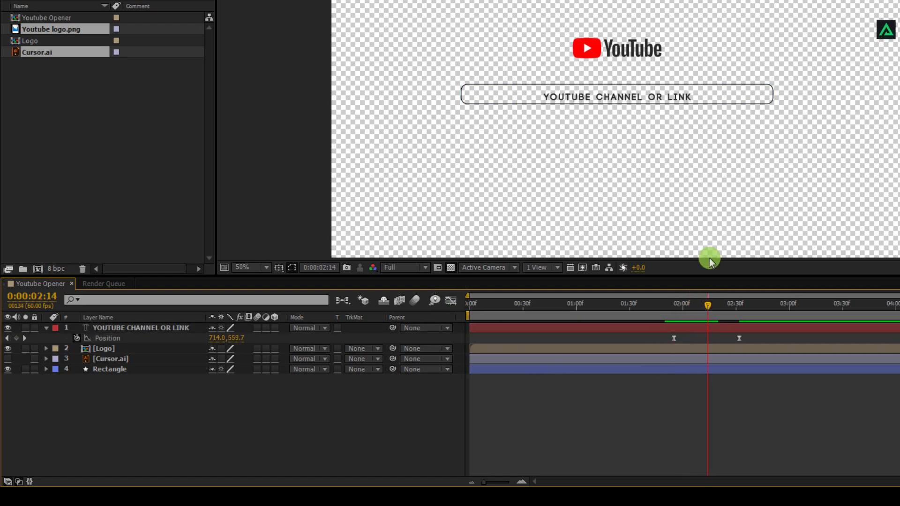
Step: Duplicate the Rectangle layer and place the text layer directly below the duplicate
click(130, 370)
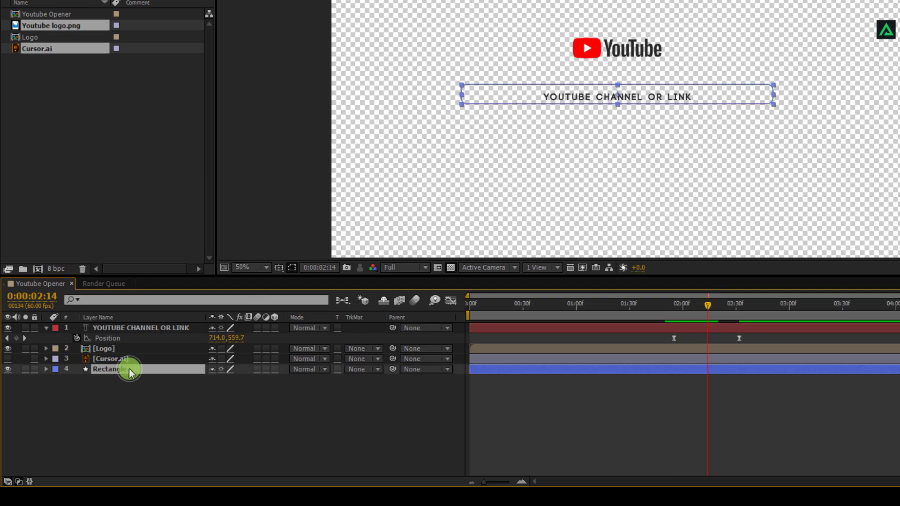
key(ctrl+d)
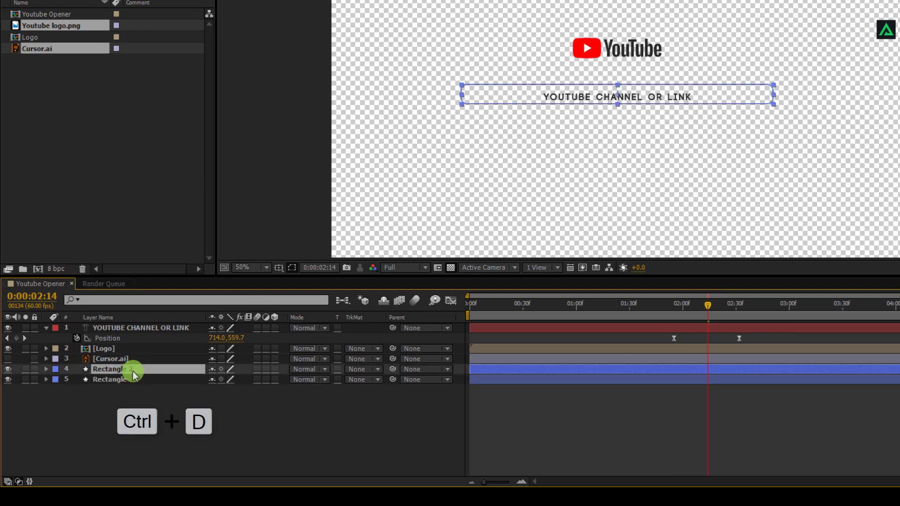
drag(142, 327, 136, 372)
click(47, 360)
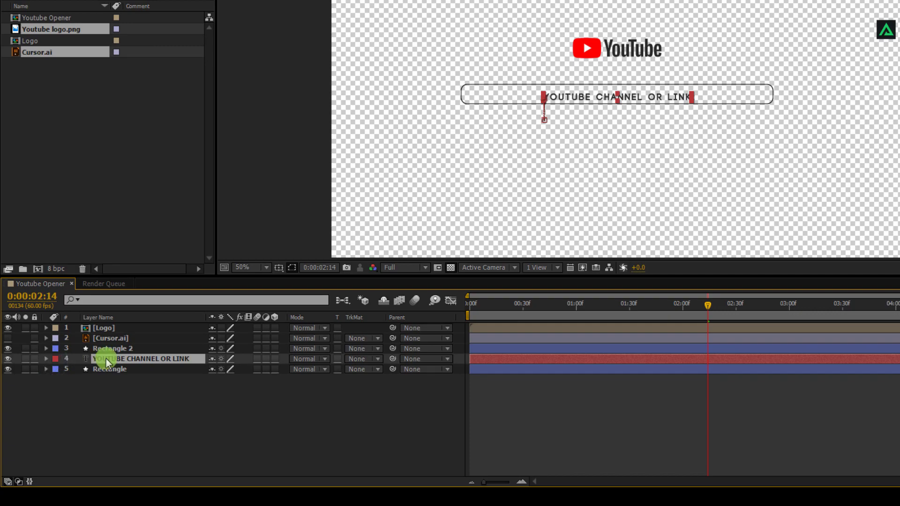
Step: Rename the duplicated rectangle layer as Rectangle Matte
click(116, 349)
key(Return)
text(Rectangle Matte)
key(Return)
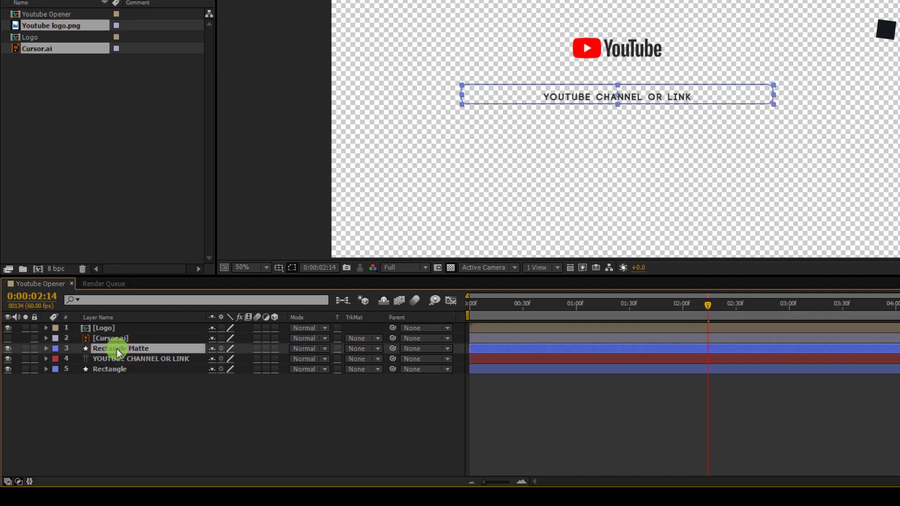
Step: Delete the Trim Paths from the Rectangle Matte layer's contents
click(46, 349)
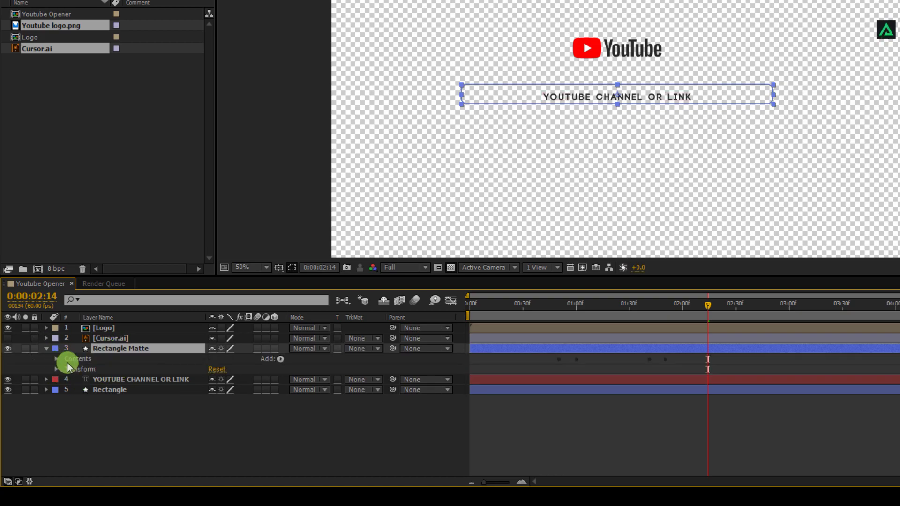
click(57, 359)
click(89, 378)
key(Delete)
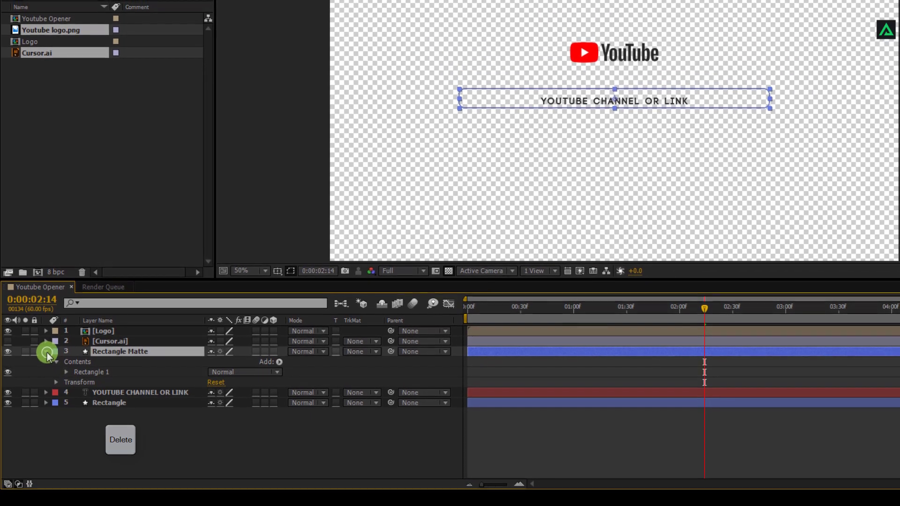
click(46, 349)
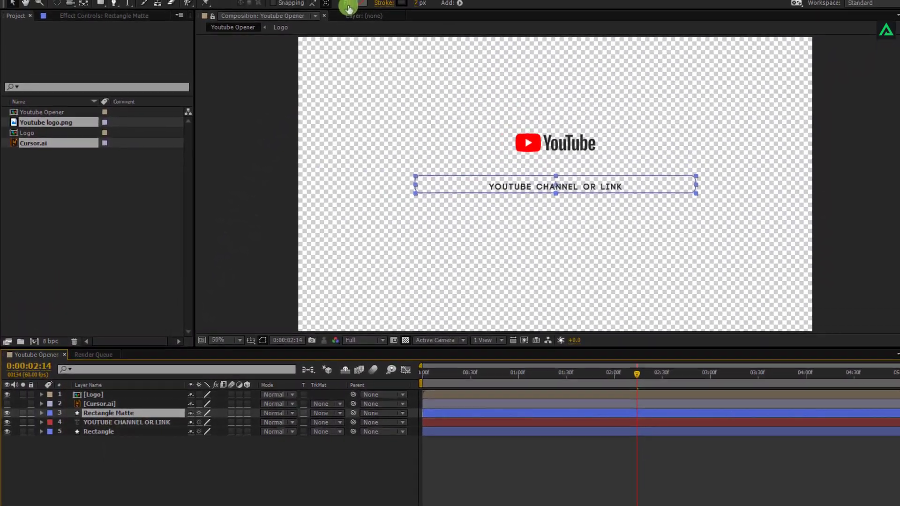
Step: Change the Rectangle Matte's fill type from None to Solid Color at 100% opacity
click(348, 7)
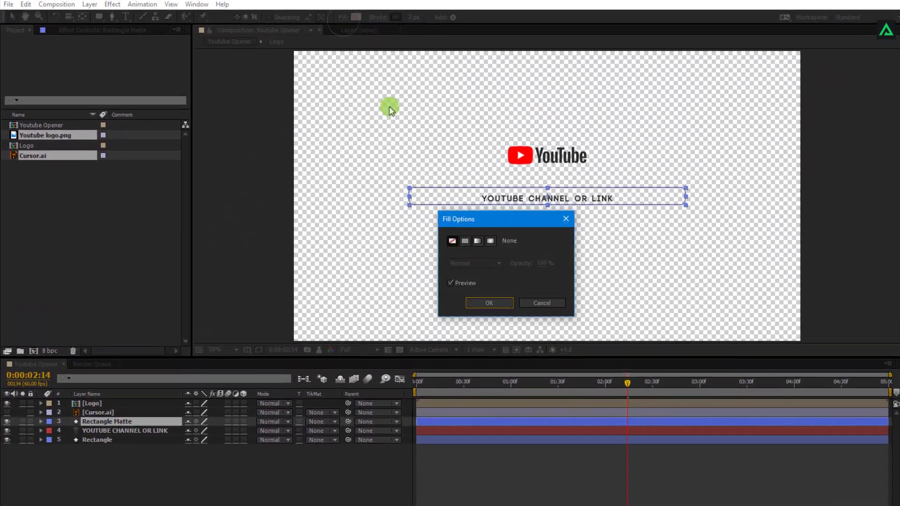
click(472, 229)
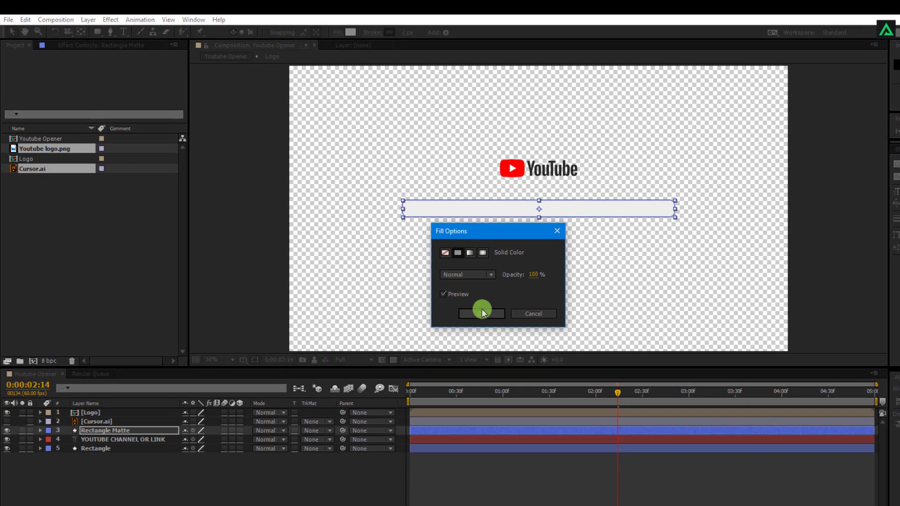
click(482, 314)
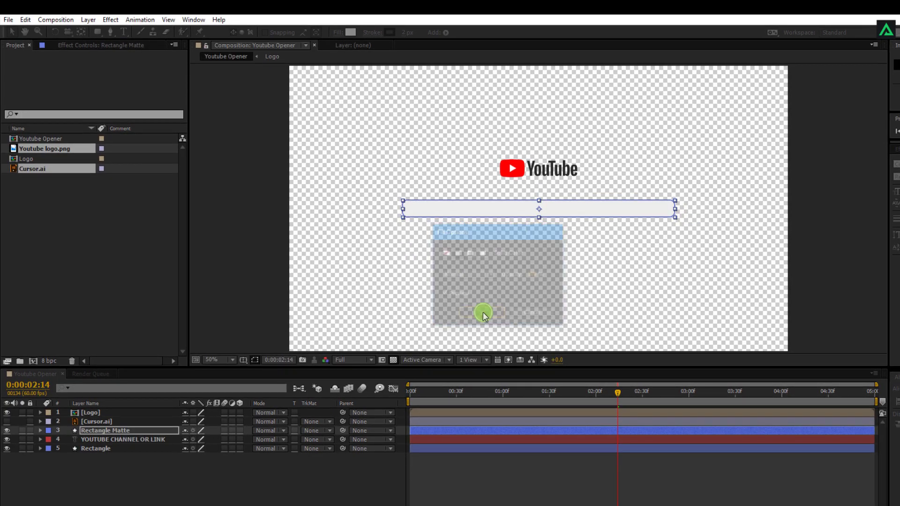
Step: Set the Rectangle Matte's stroke and fill colors to white
click(387, 33)
drag(526, 370, 468, 316)
click(722, 345)
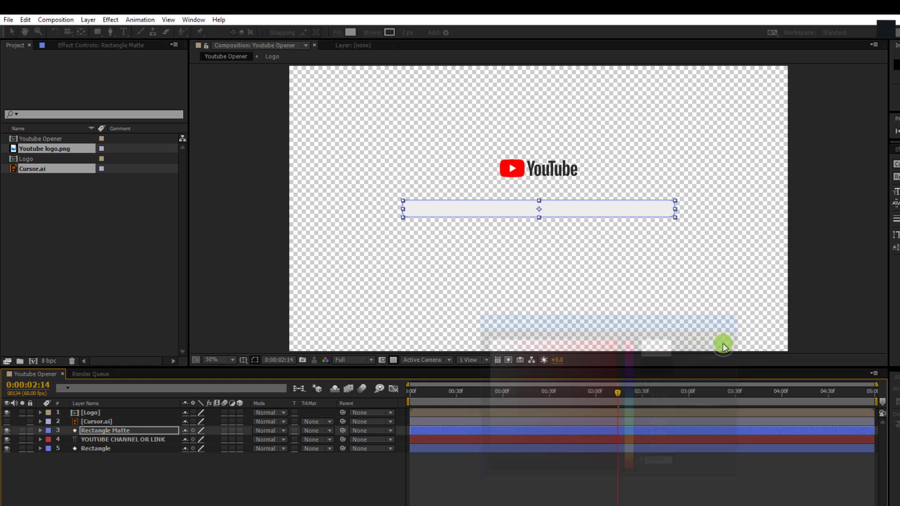
click(351, 32)
drag(533, 368, 476, 322)
click(711, 342)
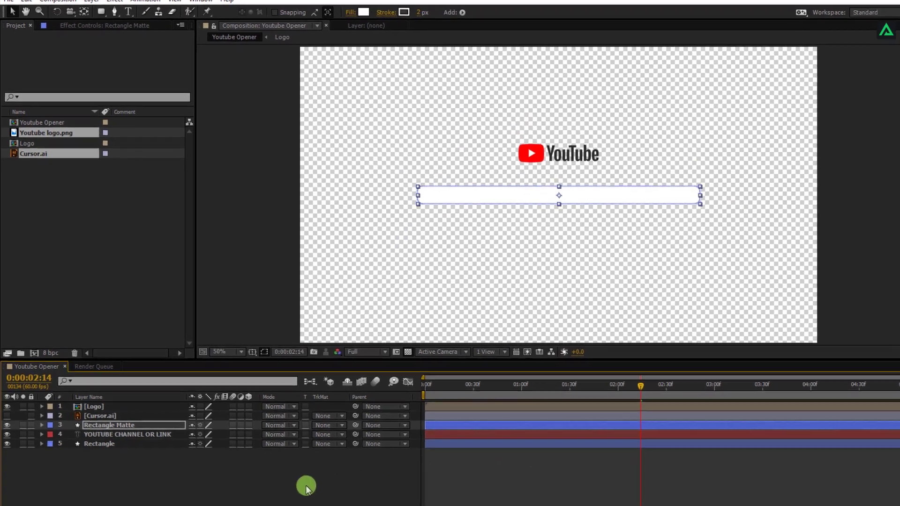
click(275, 494)
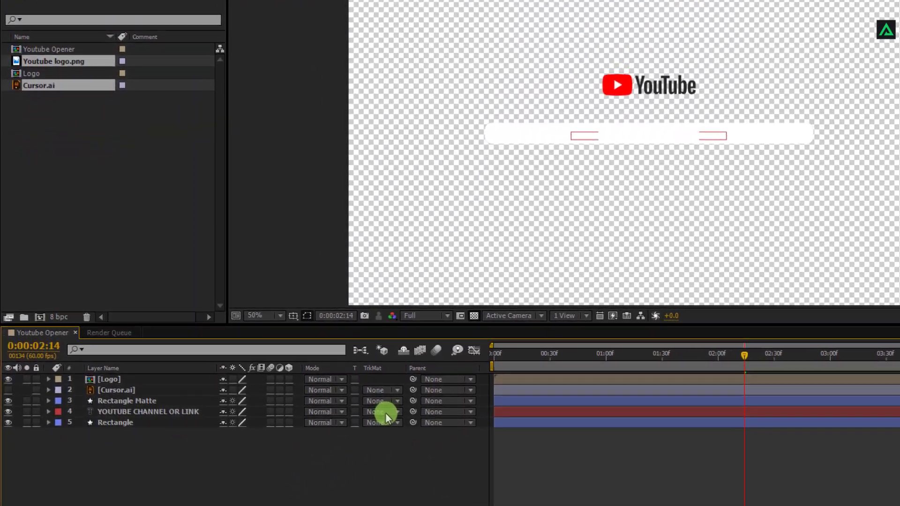
Step: Set the text layer's track matte to Alpha Matte "Rectangle Matte" and preview the masked text up to 0:00:02:20
click(342, 431)
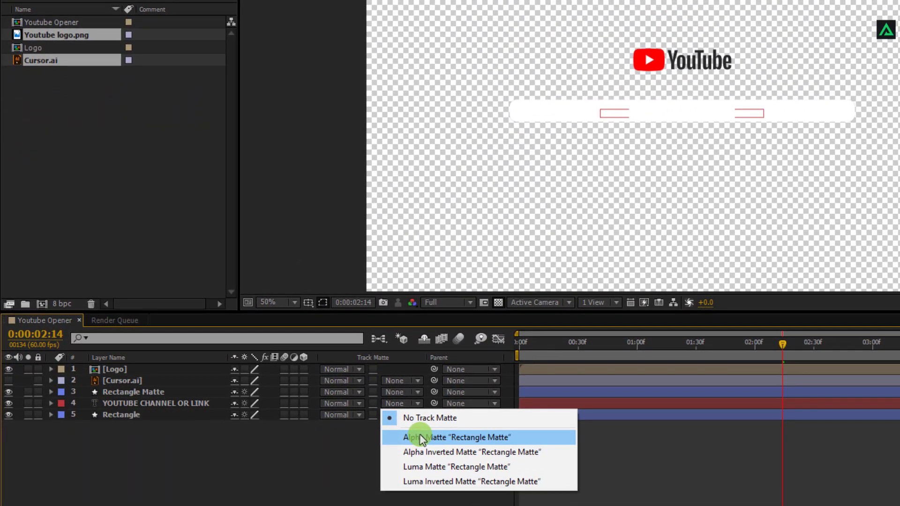
click(420, 437)
drag(707, 344, 800, 343)
click(182, 436)
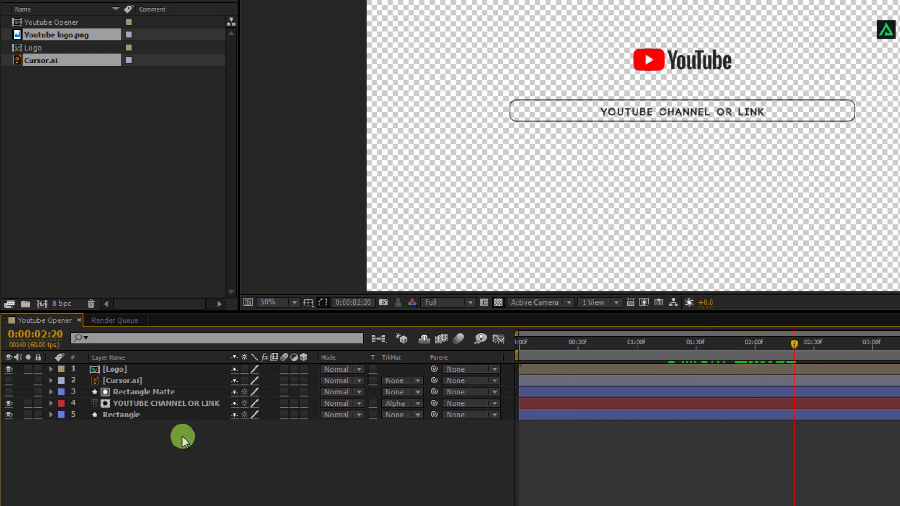
Step: Show the Cursor.ai layer and move the cursor below the composition frame to about 1324, 1156
click(8, 382)
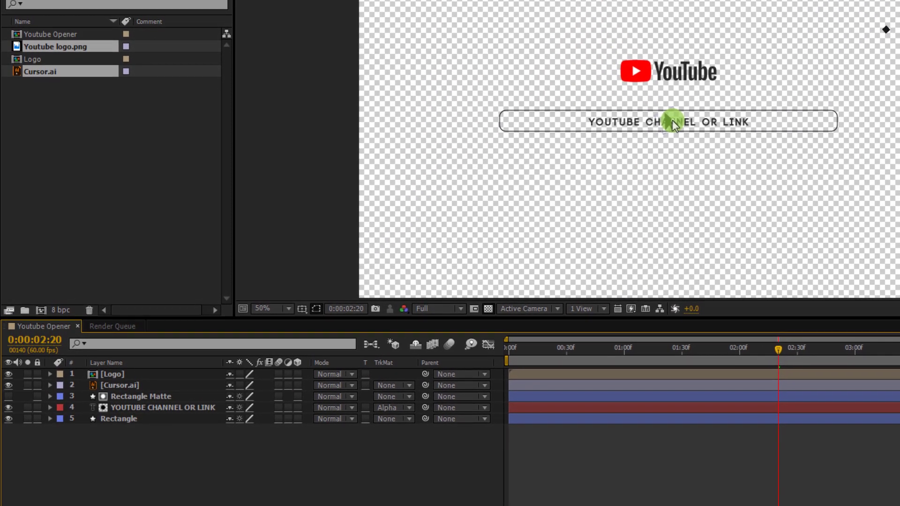
click(678, 117)
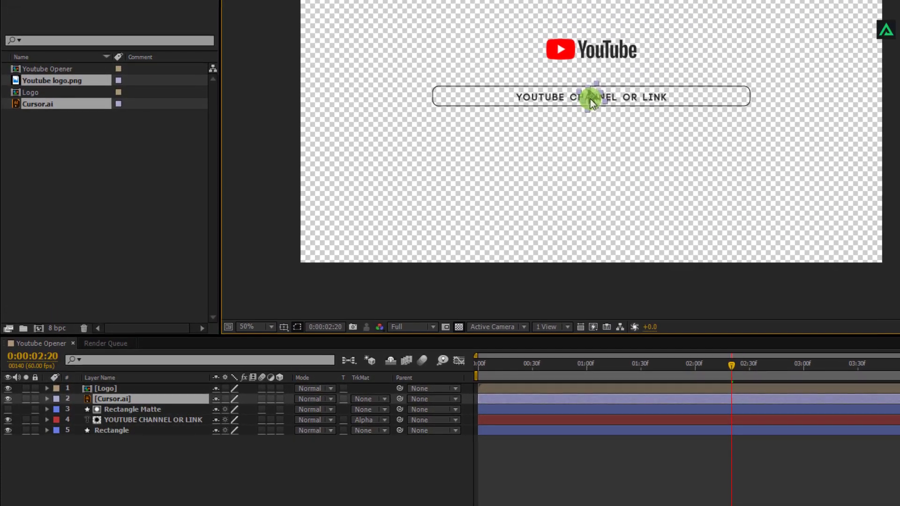
drag(591, 98, 698, 294)
Step: Keyframe the Cursor.ai Position from 1324, 1156 at 0:00:02:21 to about 978, 562 over the search bar at 0:00:02:58
drag(665, 367, 725, 365)
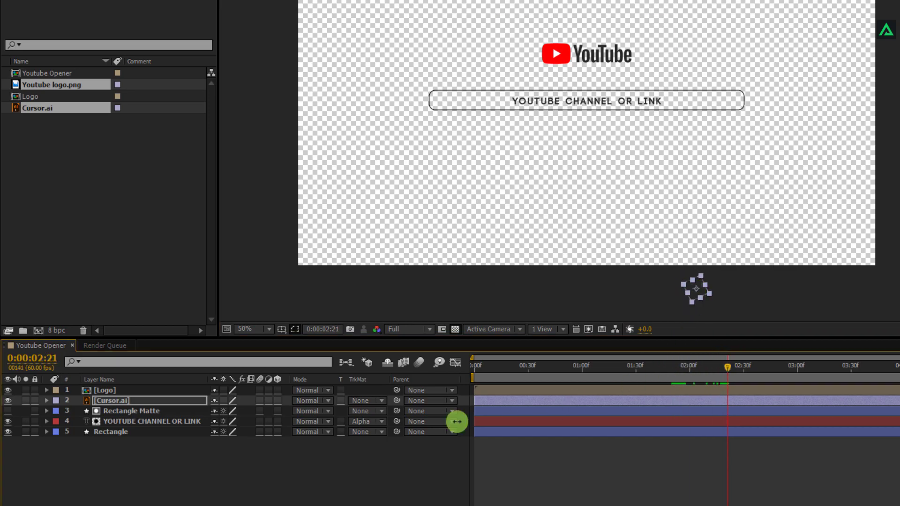
click(186, 401)
key(p)
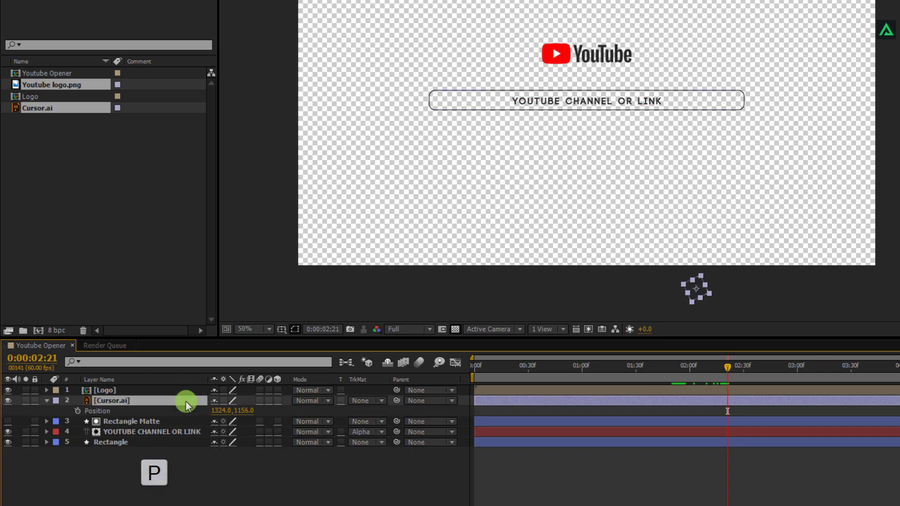
click(78, 411)
drag(733, 362, 792, 369)
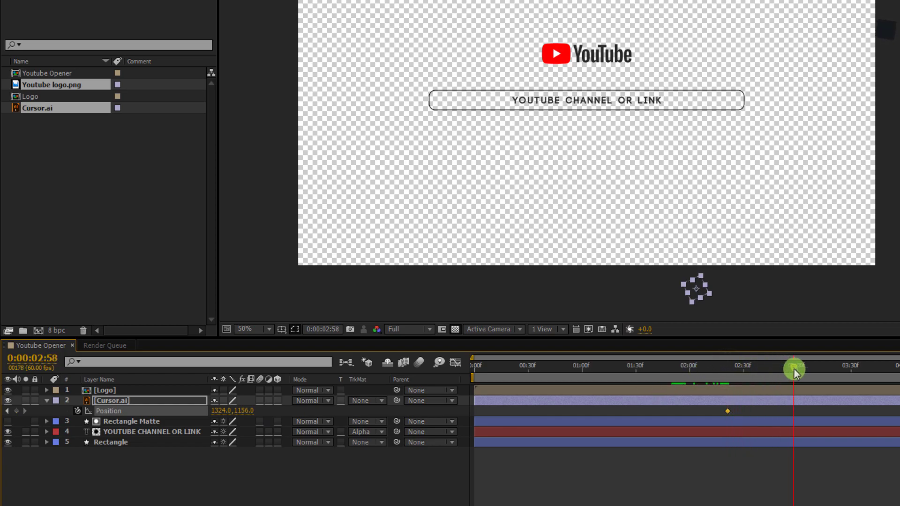
click(325, 421)
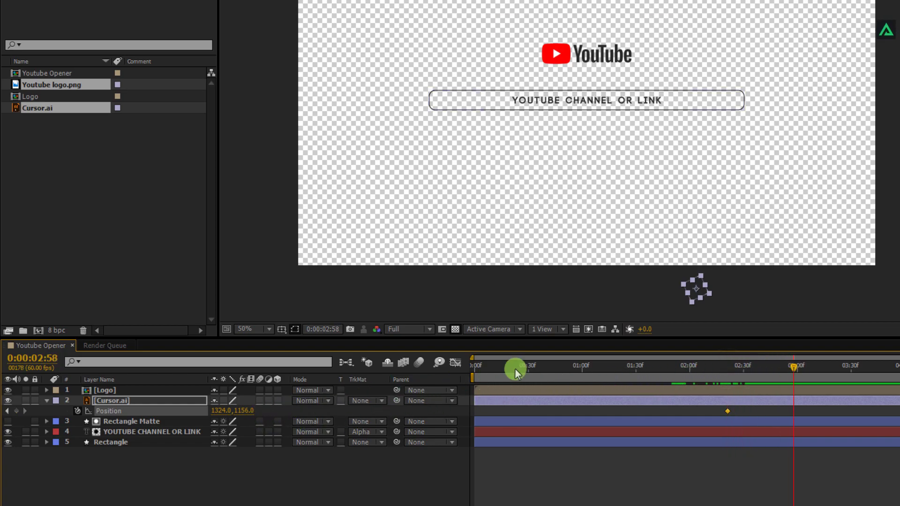
drag(696, 293, 588, 126)
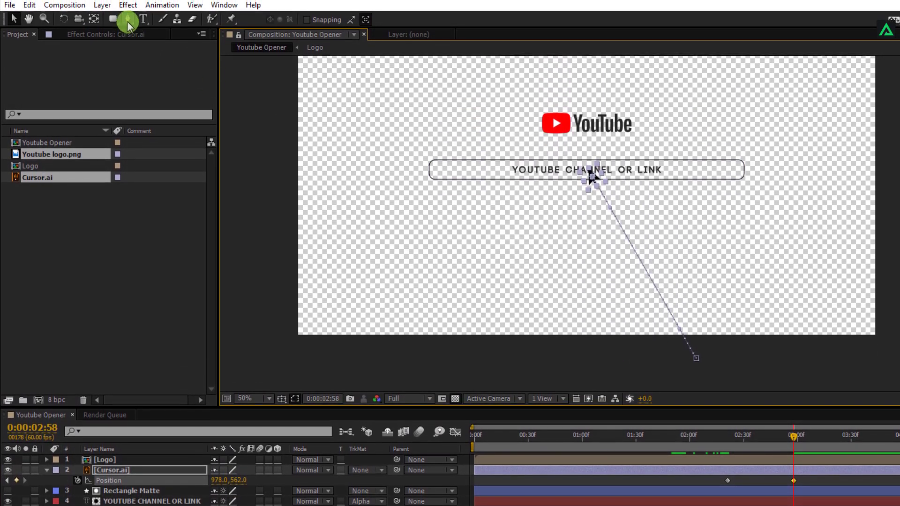
Step: Bend the Cursor.ai motion path into a curve with the Convert Vertex Tool, extending a handle from its starting keyframe below the frame
click(128, 18)
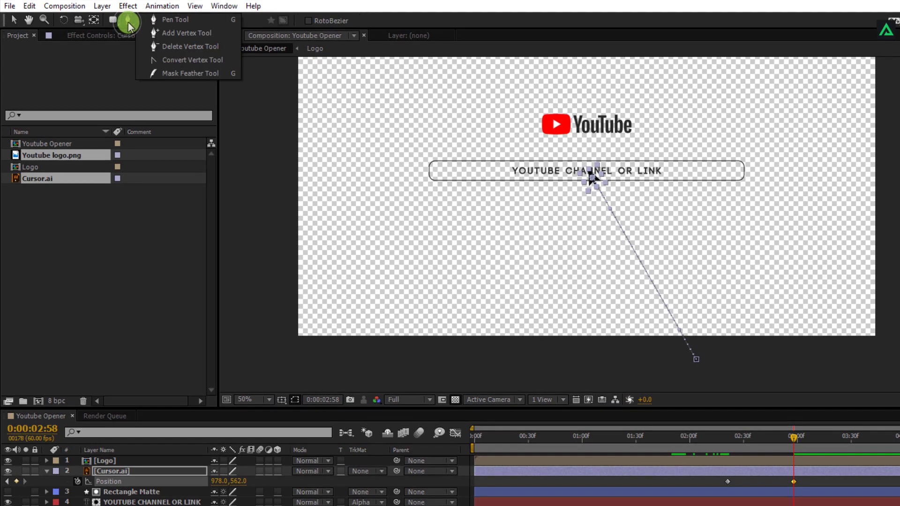
click(184, 59)
scroll(767, 347, up, 2)
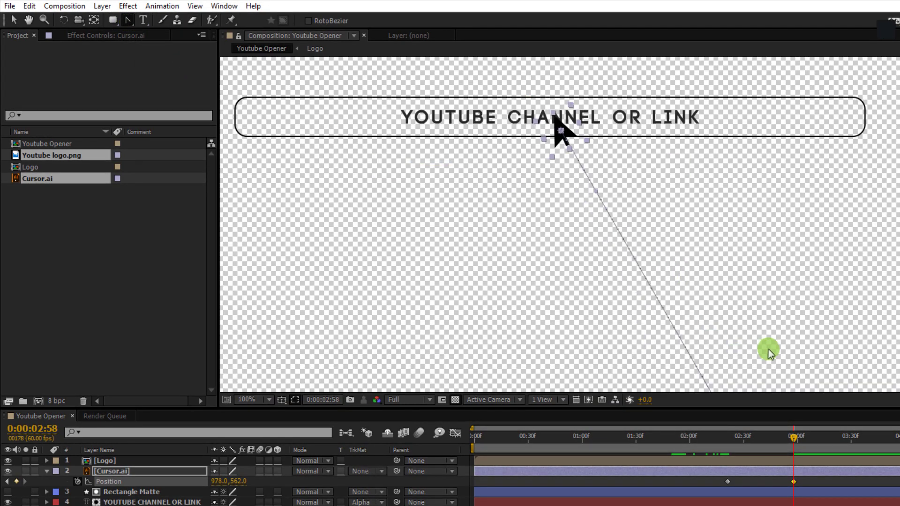
key(space)
drag(778, 350, 615, 137)
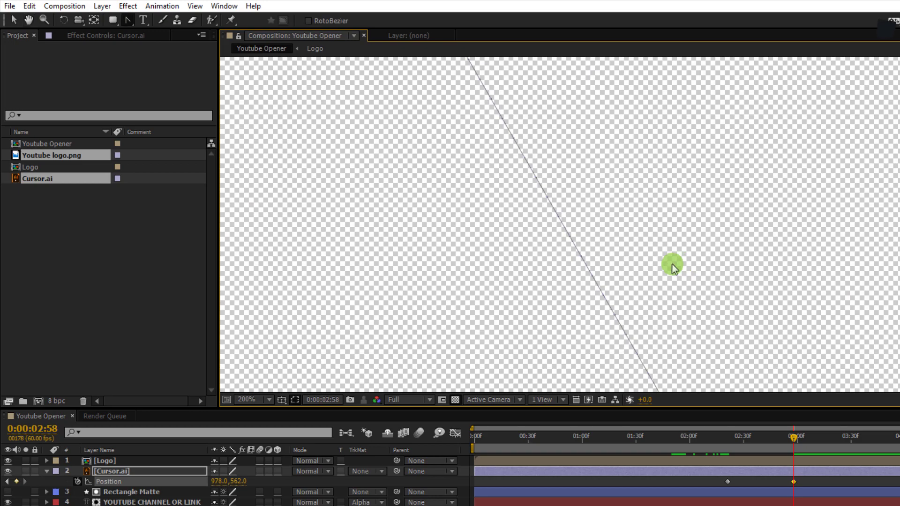
scroll(688, 361, down, 1)
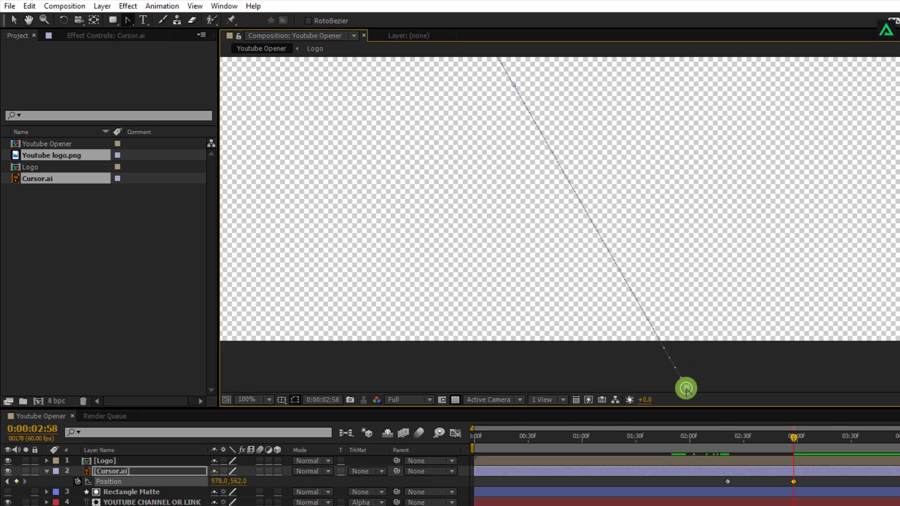
click(654, 331)
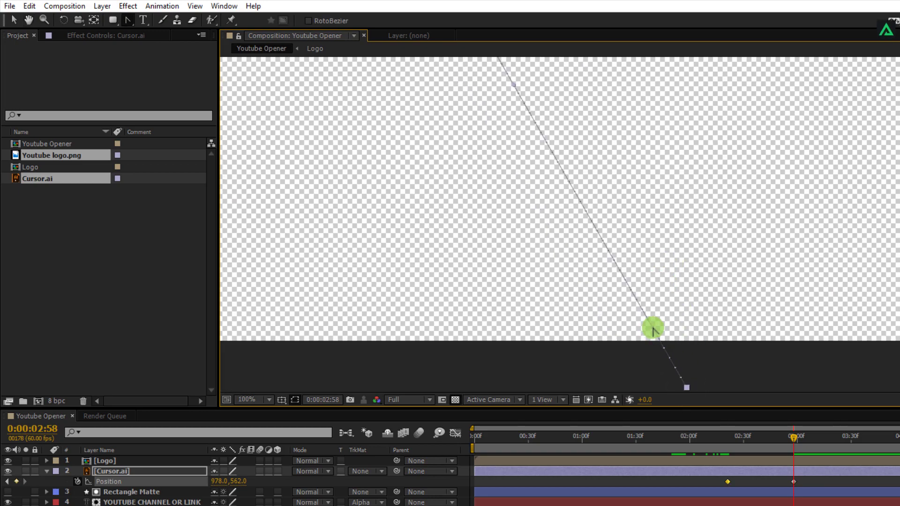
drag(649, 332, 561, 235)
scroll(618, 308, down, 1)
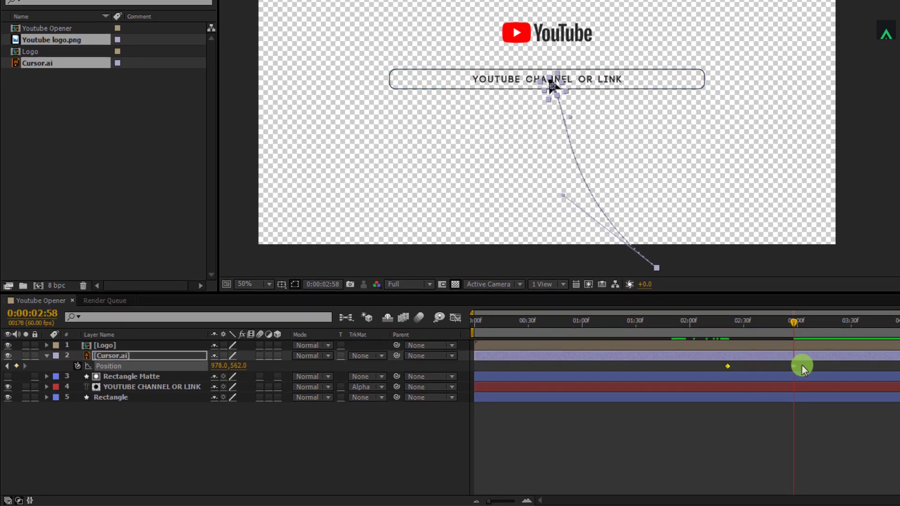
Step: Apply Easy Ease to both Cursor.ai Position keyframes and reshape the speed graph so the speed peaks early
drag(803, 365, 711, 367)
key(F9)
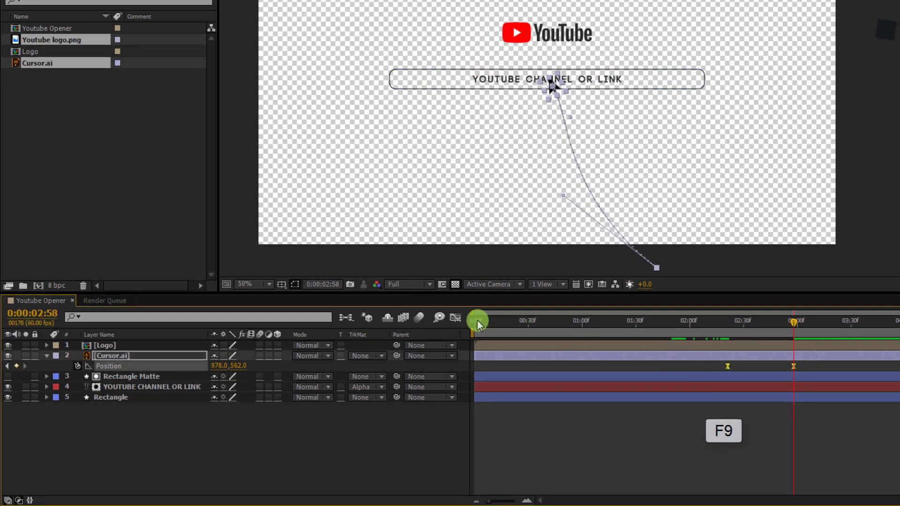
click(454, 317)
drag(772, 476, 747, 466)
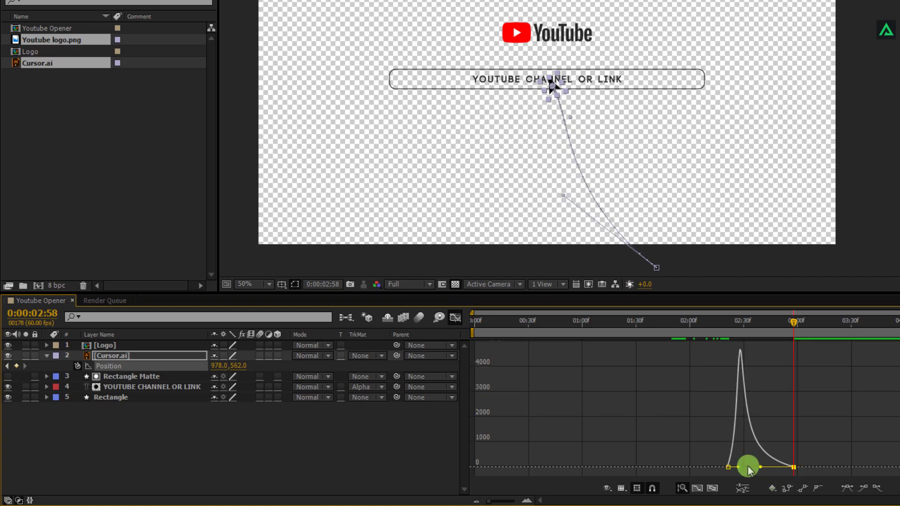
click(454, 318)
click(707, 424)
Step: Preview the cursor move up to 0:00:03:02 and add a Scale keyframe to Cursor.ai there at 8%
drag(753, 334, 794, 331)
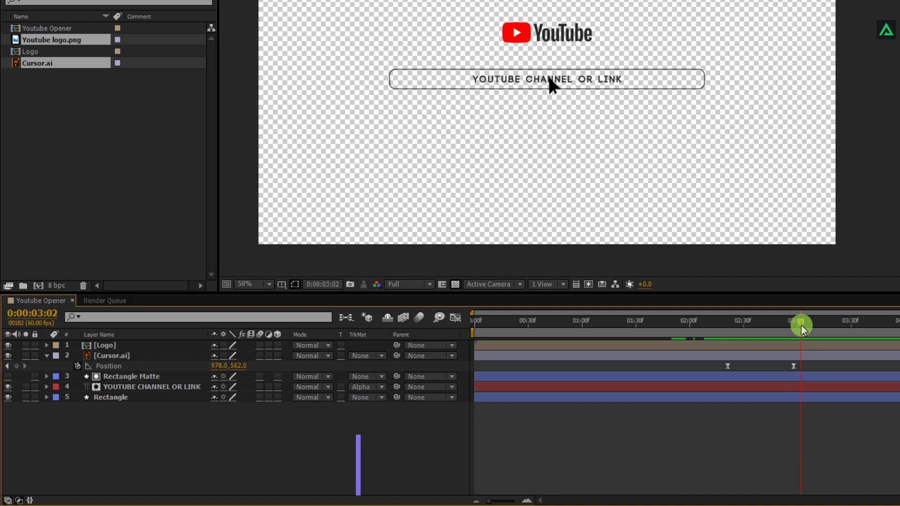
click(129, 352)
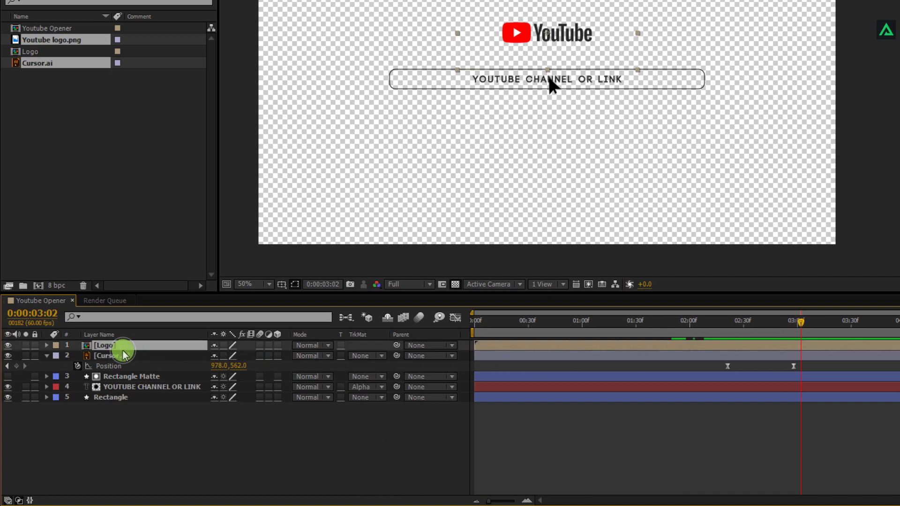
click(118, 356)
key(s)
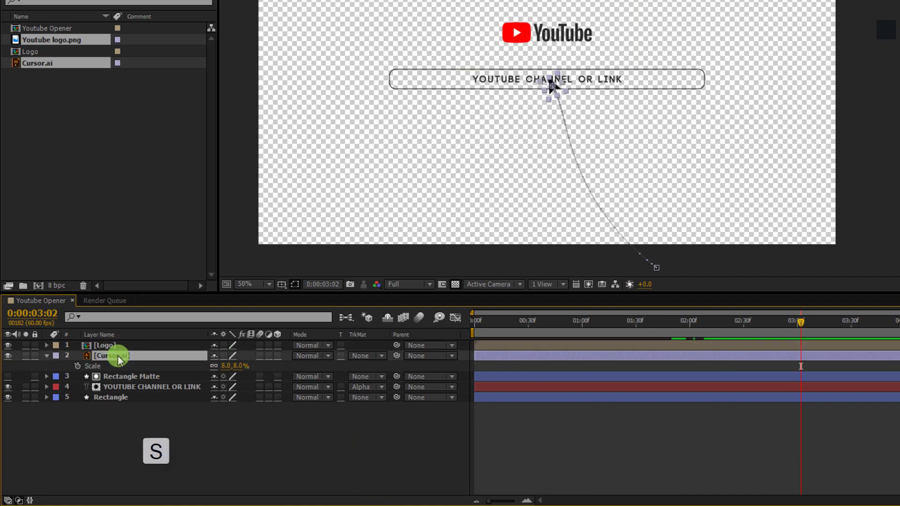
click(78, 366)
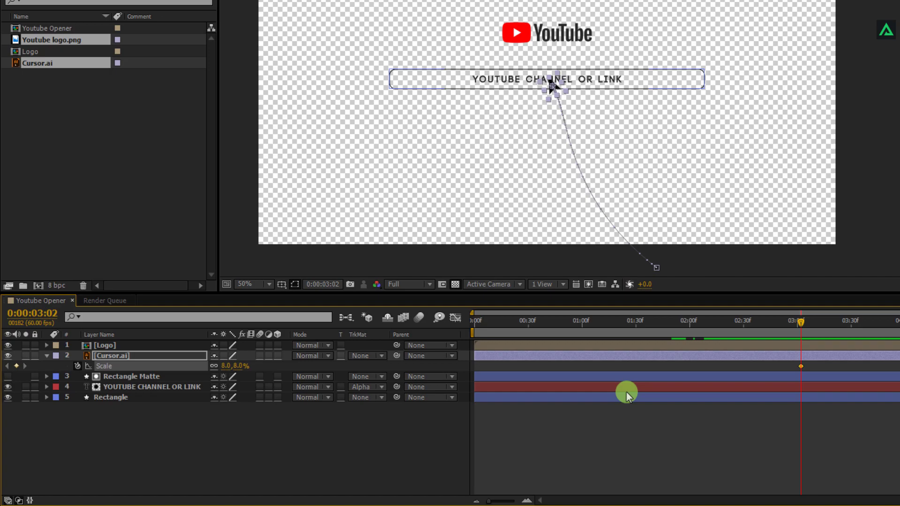
Step: Shrink Cursor.ai with a Scale keyframe of 6% at 0:00:03:07
key(Page_Down)
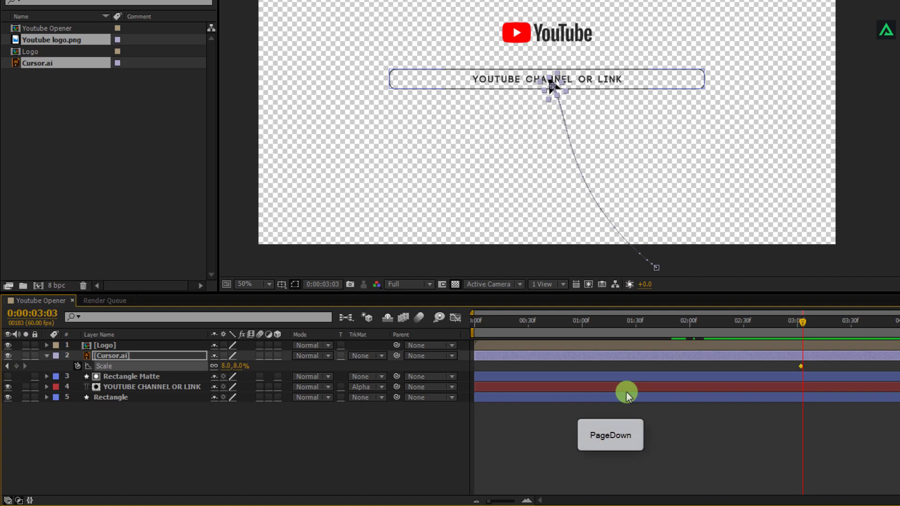
key(Page_Down)
key(Page_Down)
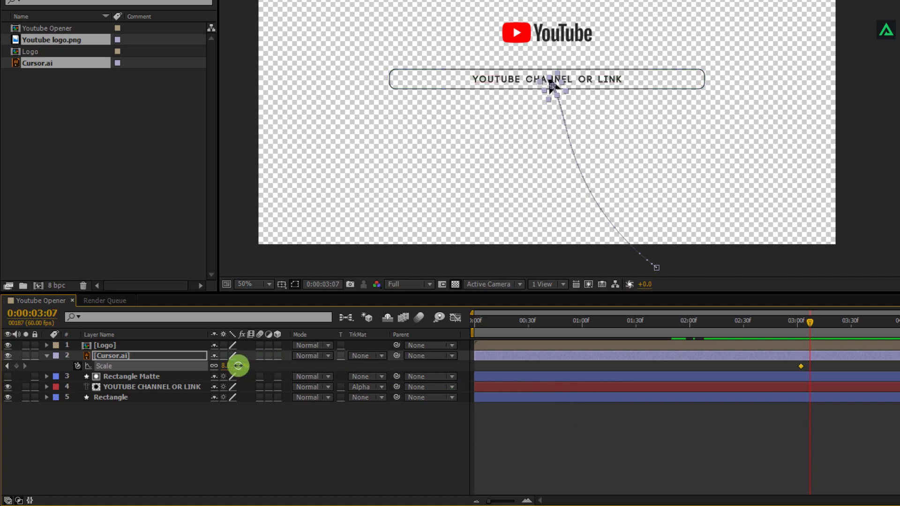
text(6)
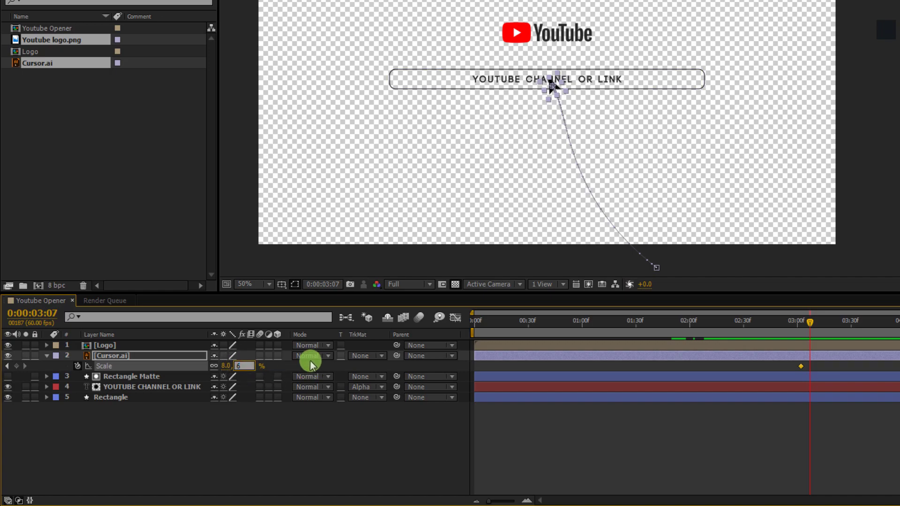
click(310, 363)
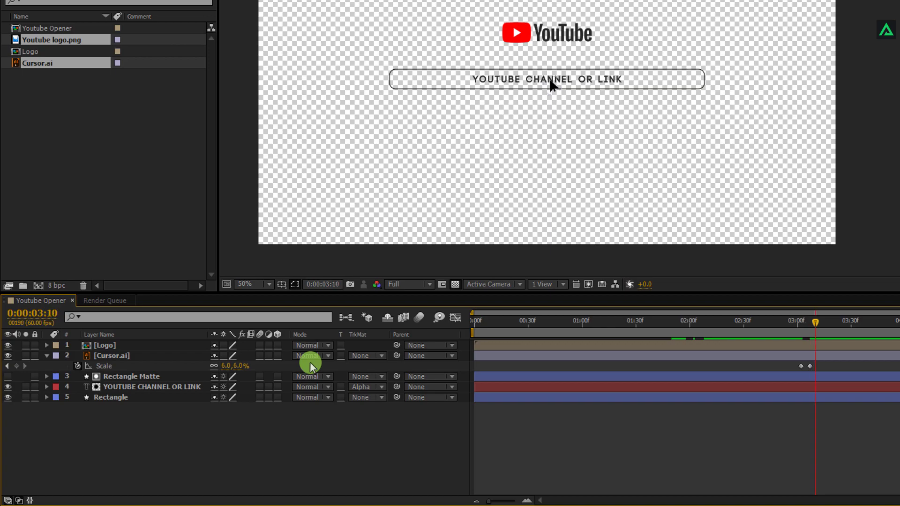
Step: Add a Cursor.ai Scale keyframe of 8% at 0:00:03:12 and return the playhead to 0:00:03:07
click(241, 366)
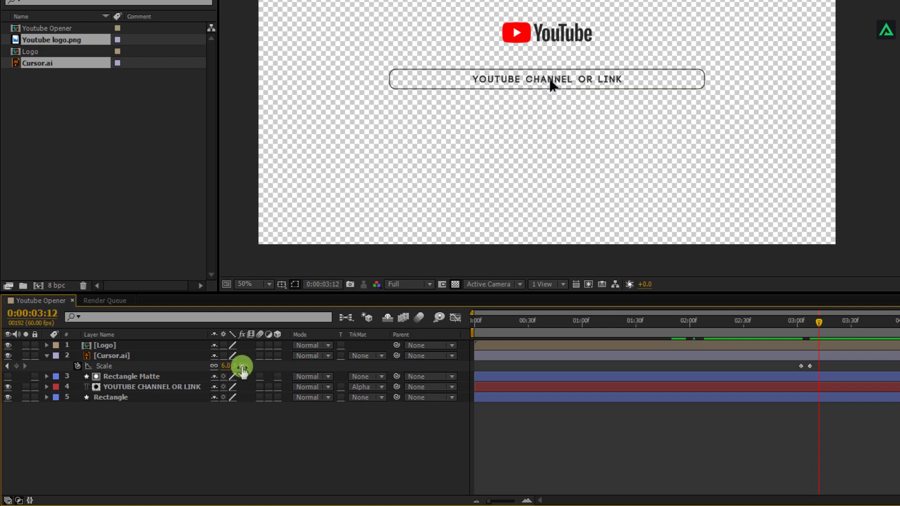
text(8)
click(307, 365)
mouse_move(806, 322)
mouse_down()
mouse_move(796, 330)
mouse_move(820, 326)
mouse_move(811, 326)
mouse_up()
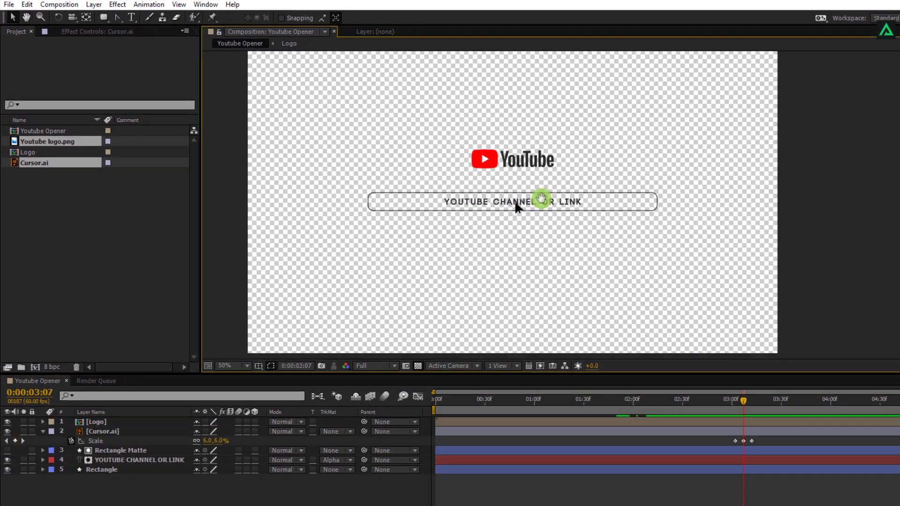
Step: Choose the Ellipse Tool and set its stroke to None and its fill to Solid Color
mouse_move(104, 18)
mouse_down()
mouse_move(140, 21)
mouse_move(152, 41)
mouse_up()
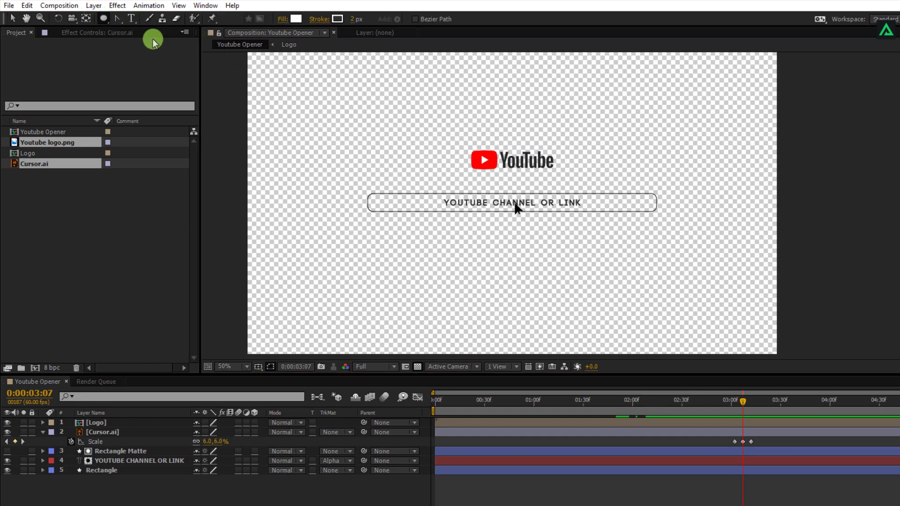
click(320, 20)
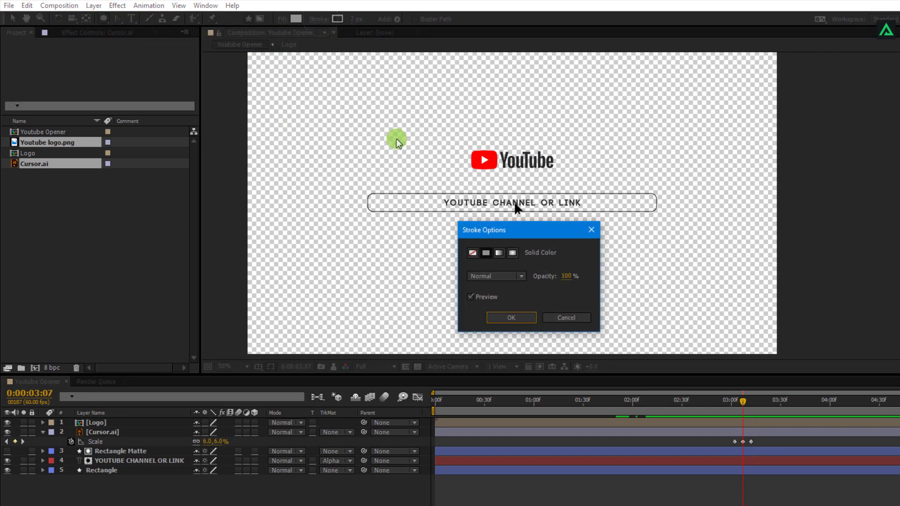
click(472, 253)
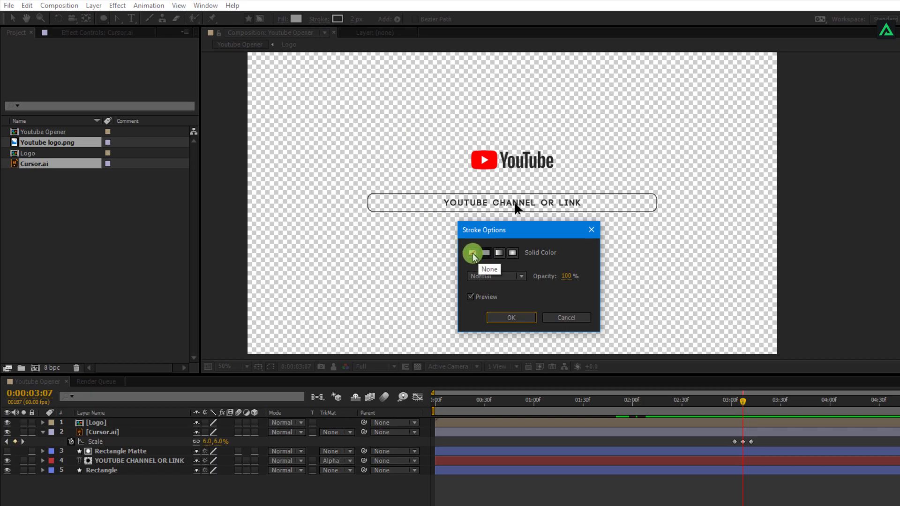
click(508, 318)
click(280, 19)
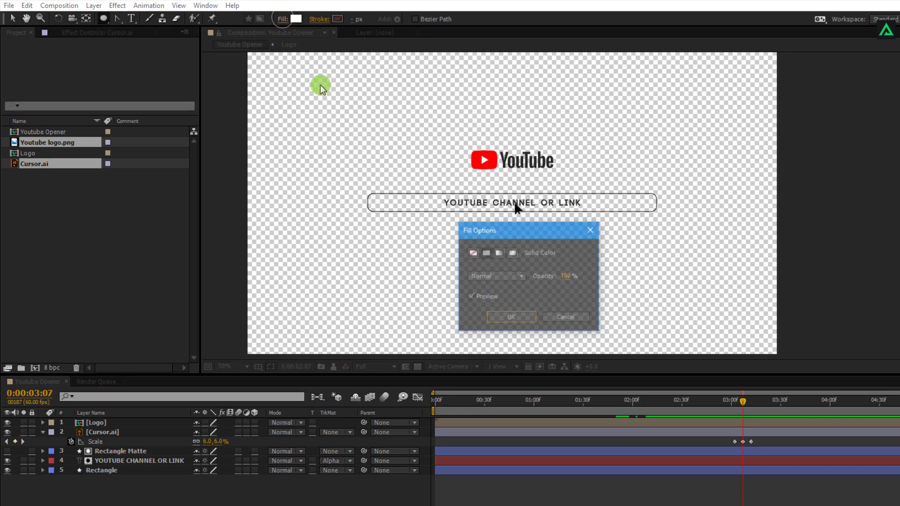
click(486, 255)
click(511, 317)
Step: Set the shape fill color to #282828
click(296, 19)
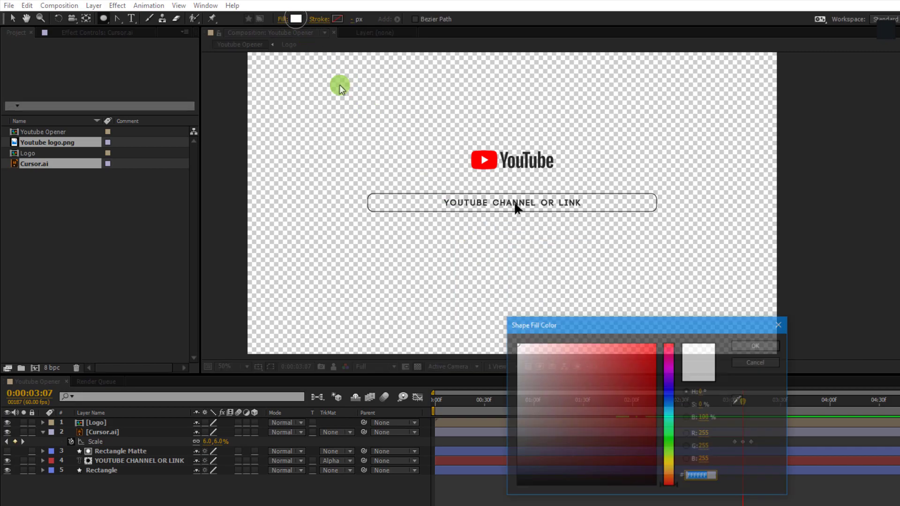
drag(536, 408, 485, 460)
click(706, 477)
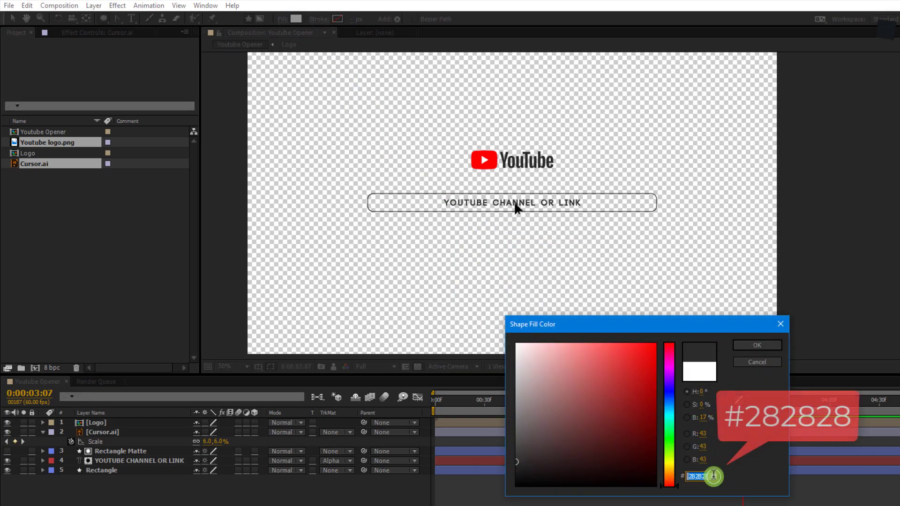
text(282828)
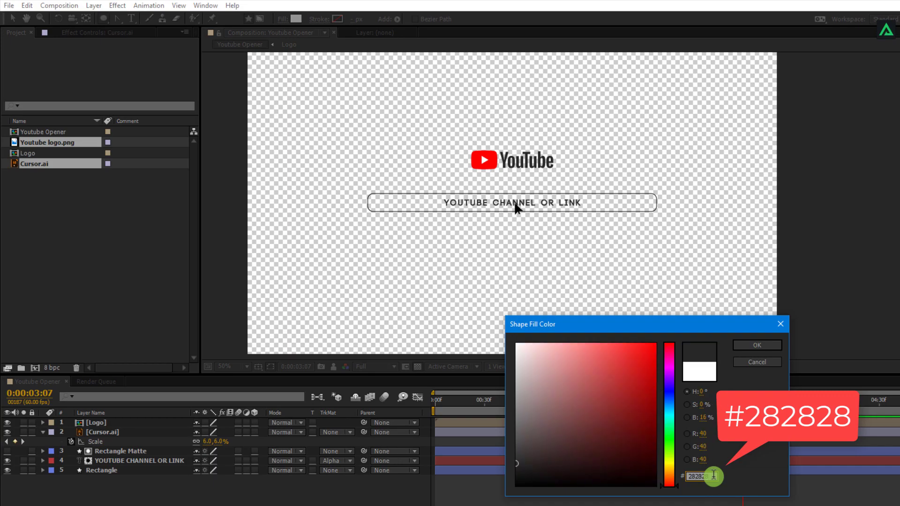
click(757, 345)
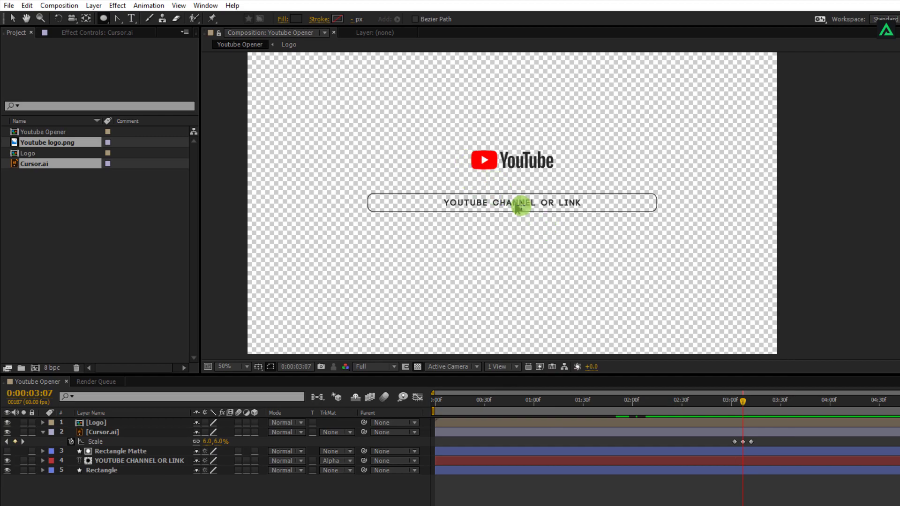
Step: Draw a perfect circle about as tall as the search bar and center it on the tip of the mouse cursor
scroll(521, 205, up, 4)
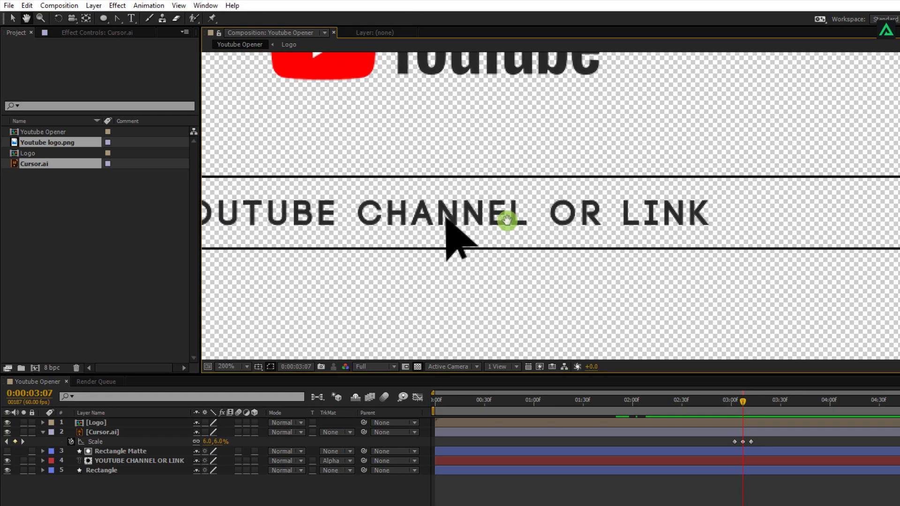
key(shift)
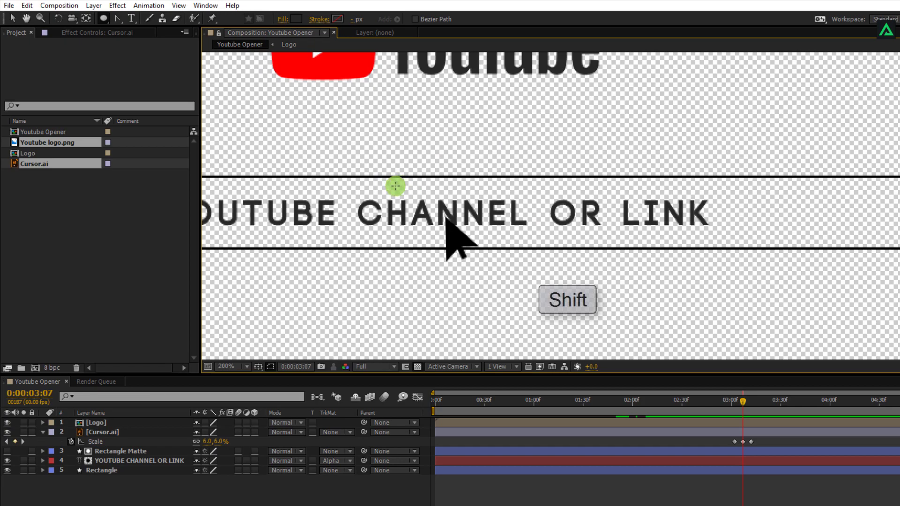
drag(395, 186, 470, 225)
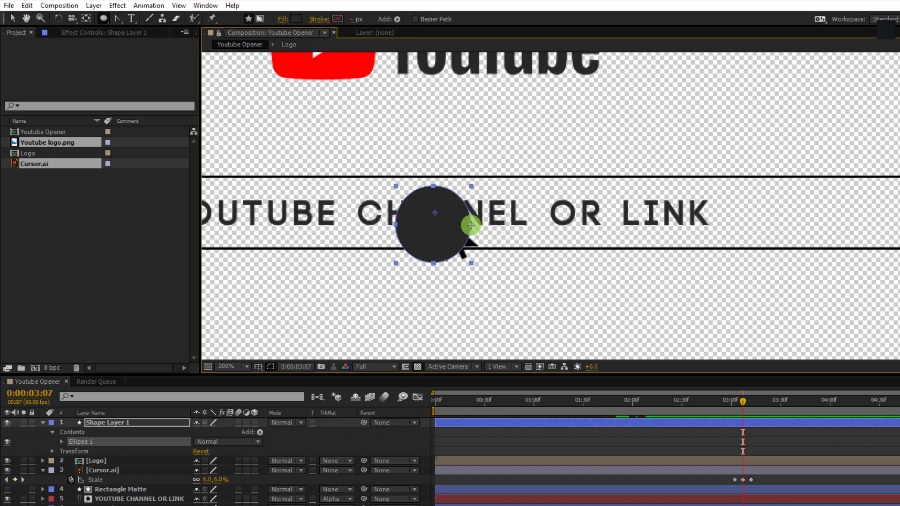
click(12, 19)
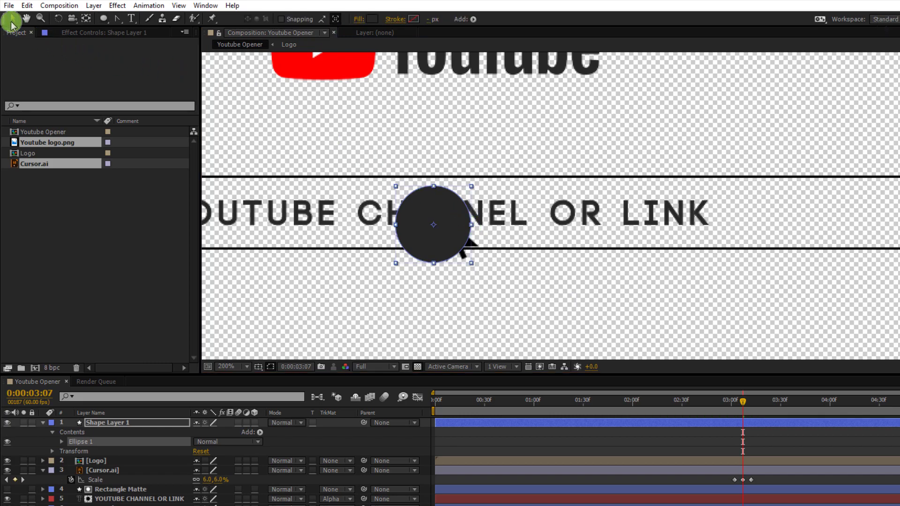
click(88, 21)
mouse_move(426, 243)
mouse_down()
mouse_move(466, 217)
mouse_move(441, 235)
mouse_up()
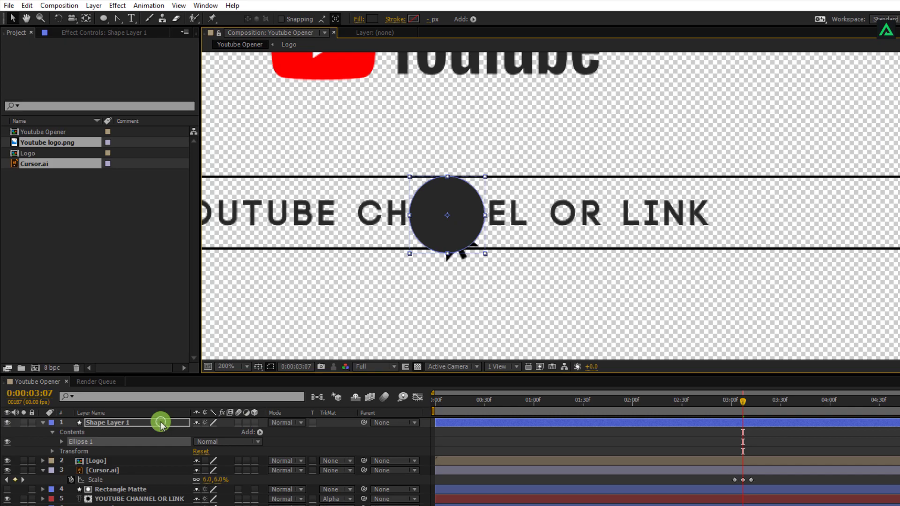
Step: Rename the new ellipse shape layer as Circle
key(Return)
text(Circle)
key(Return)
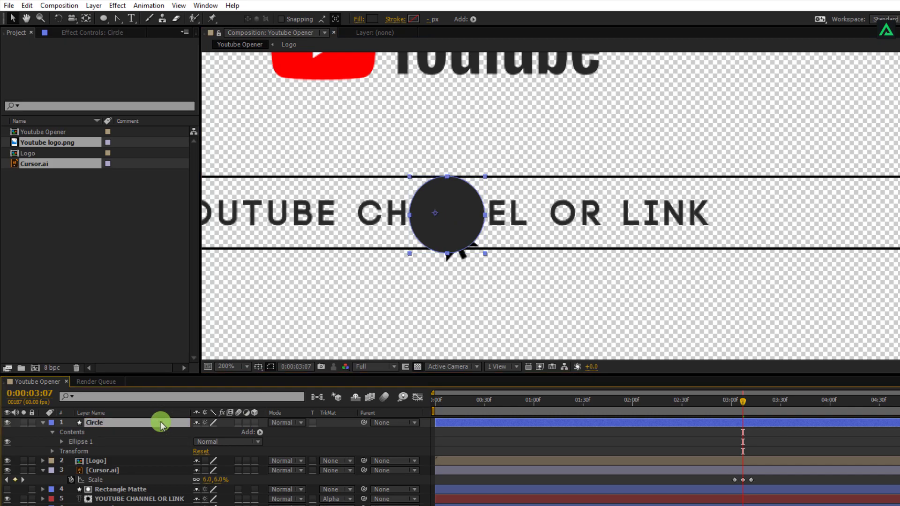
Step: Move the Circle layer's anchor point to the center of the circle with the Pan Behind tool
click(227, 367)
click(260, 179)
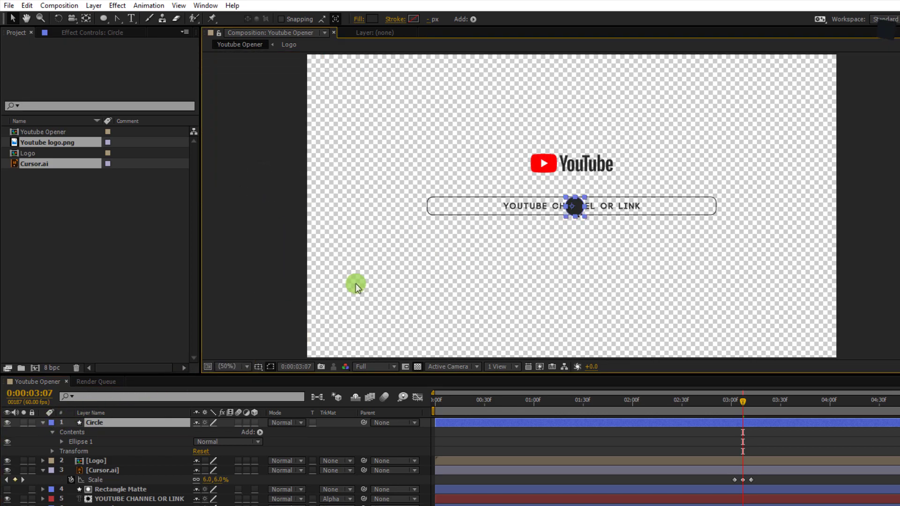
scroll(567, 218, up, 2)
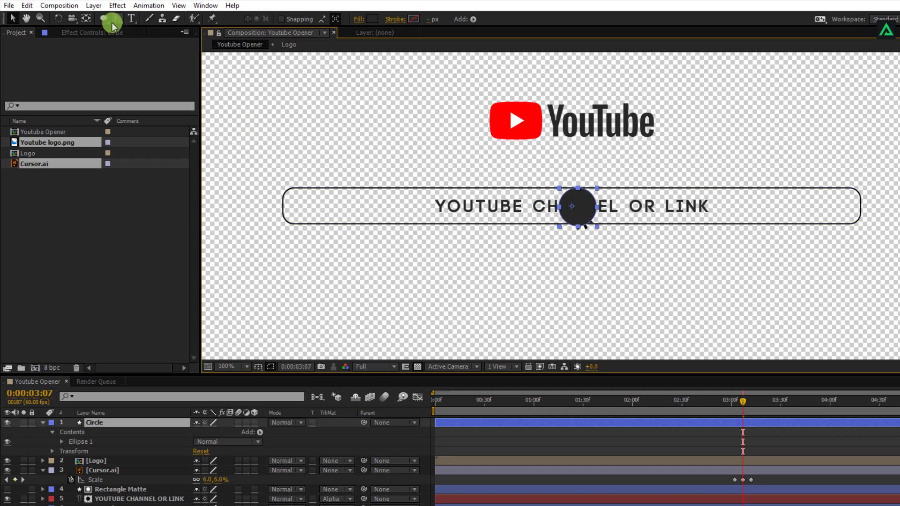
click(86, 20)
key(y)
click(572, 209)
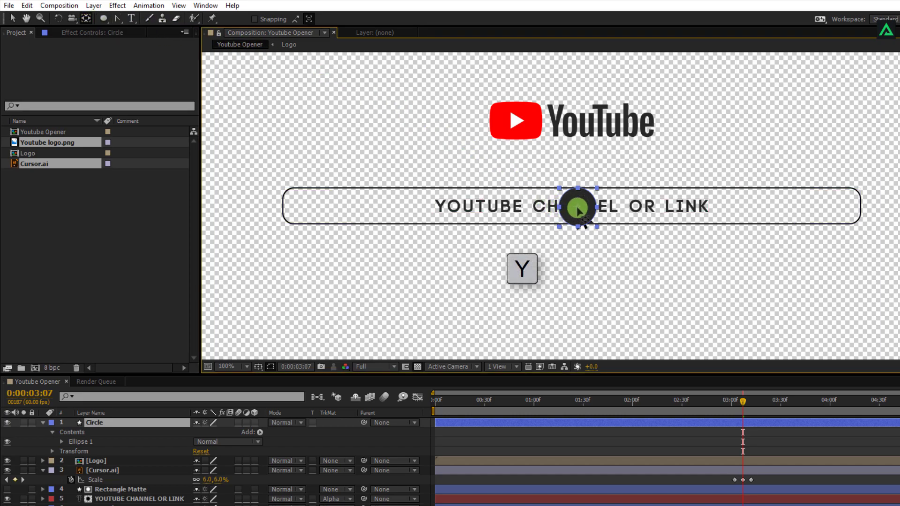
Step: Fine-tune the Circle layer's anchor point with snapping so it sits at the circle's center, and deselect the layer
drag(572, 208, 576, 211)
key(ctrl)
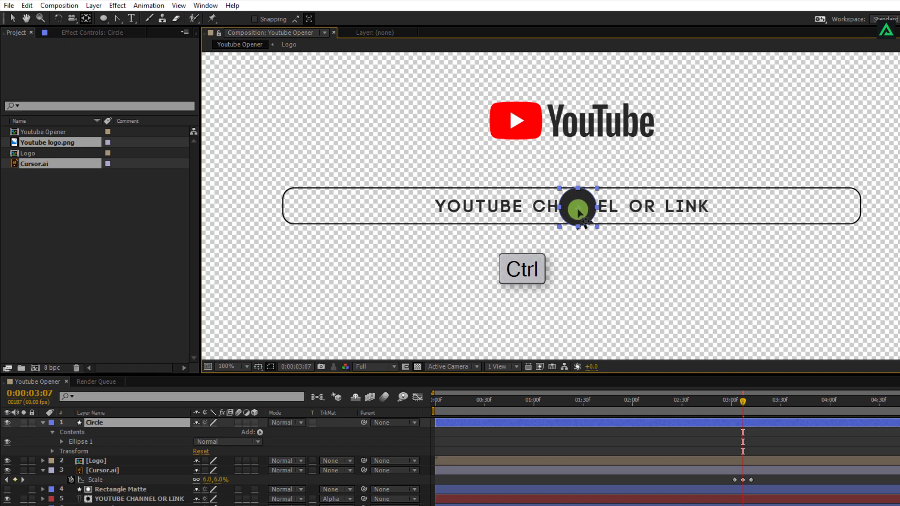
drag(577, 212, 577, 209)
click(405, 441)
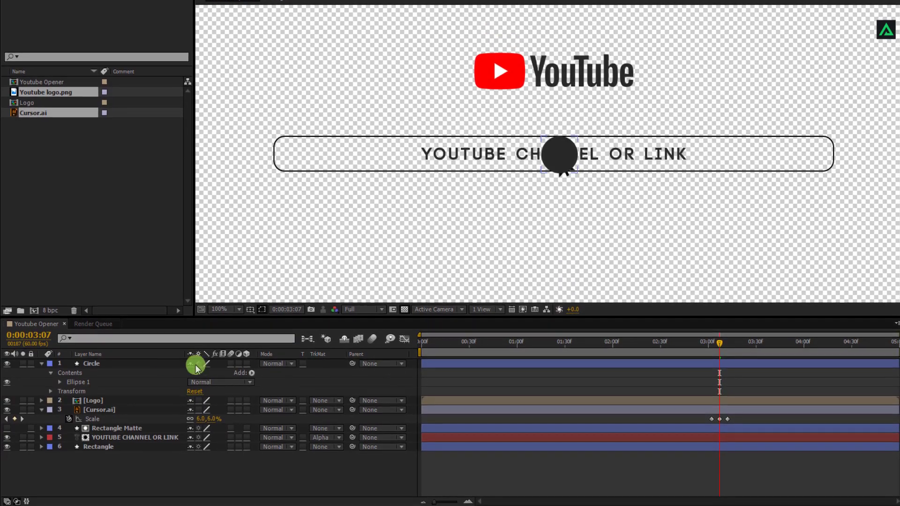
Step: Set the Circle layer's scale to 0% and add a scale keyframe at 0:00:03:07
click(124, 364)
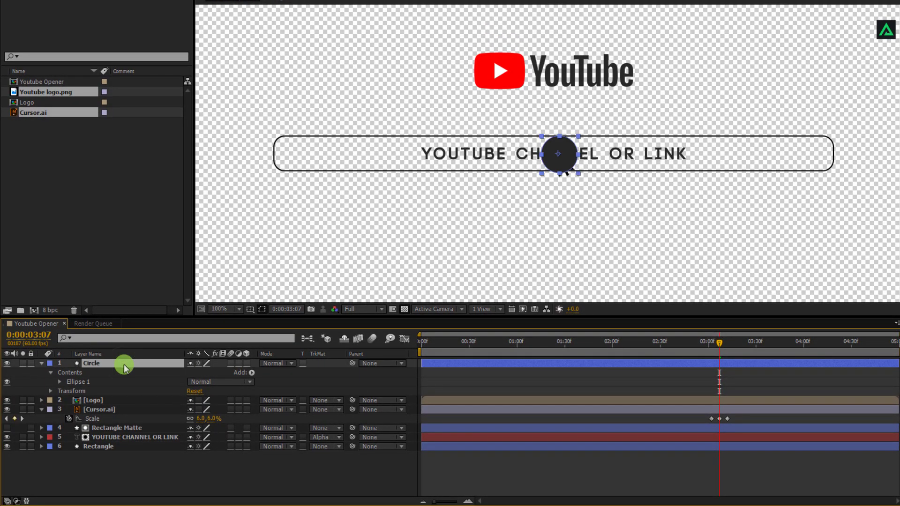
key(s)
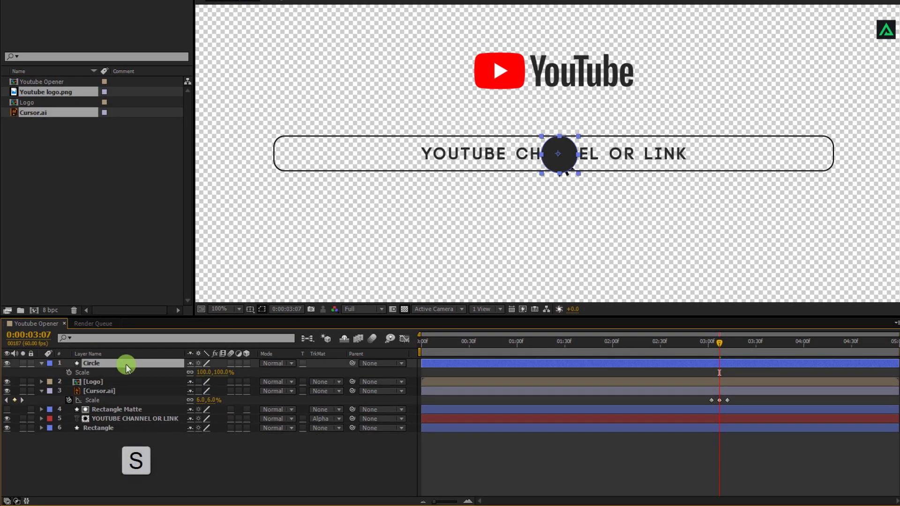
click(224, 373)
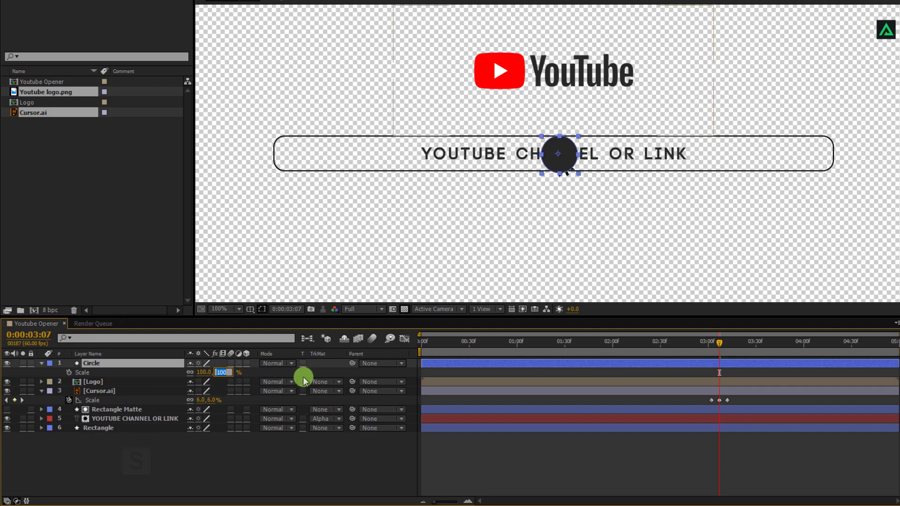
text(0)
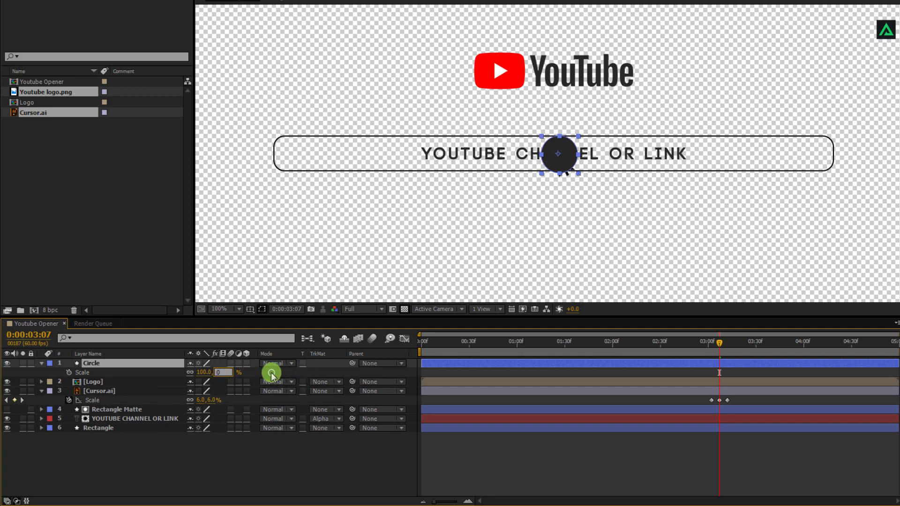
click(272, 375)
click(69, 372)
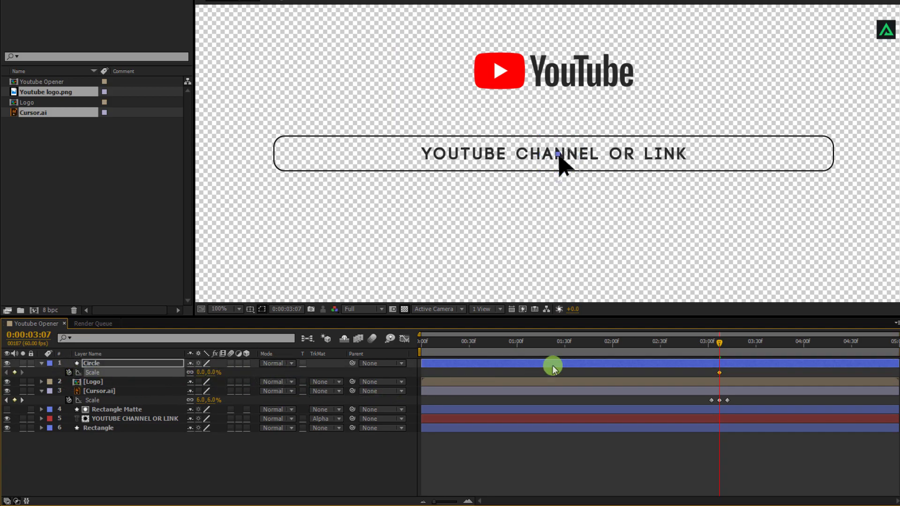
Step: At 0:00:03:56, keyframe the Circle layer's scale at about 3734% so the circle covers the whole frame
drag(721, 349, 767, 347)
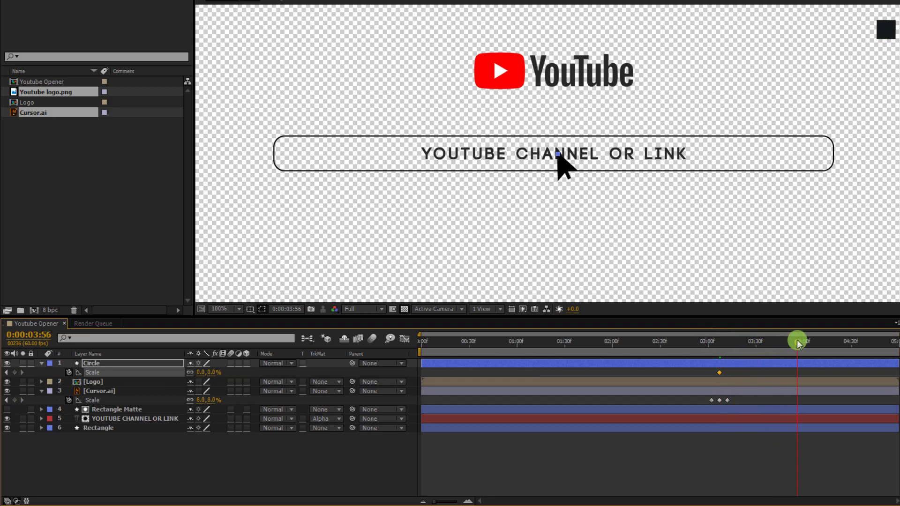
drag(211, 374, 452, 375)
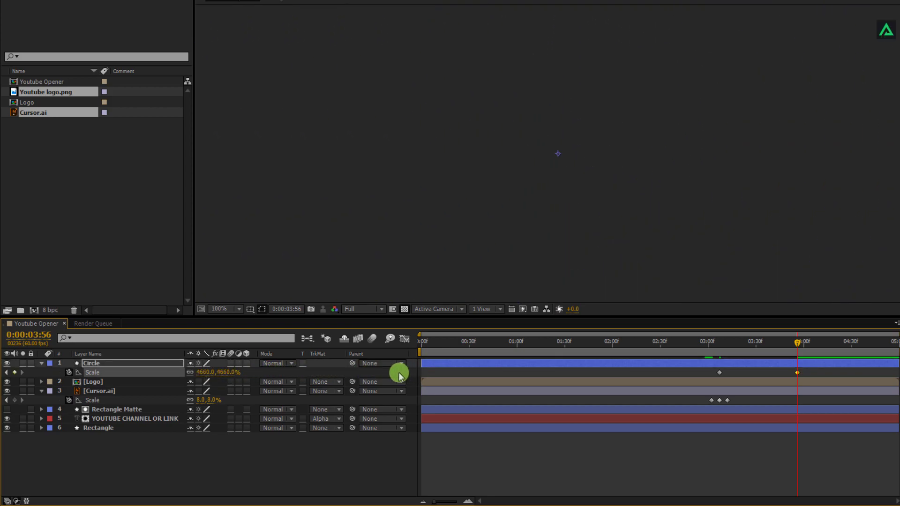
scroll(521, 288, down, 4)
drag(231, 372, 8, 368)
click(622, 479)
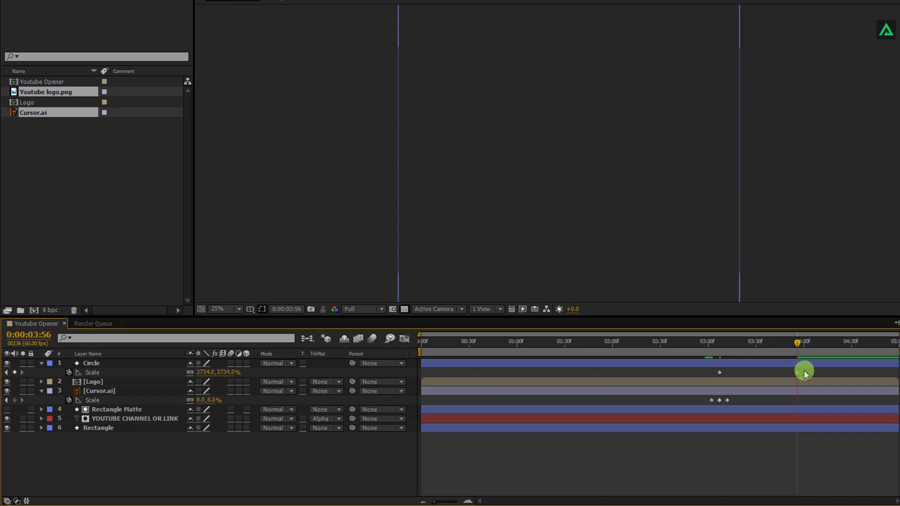
Step: Apply Easy Ease to both Circle scale keyframes and adjust their speed curve in the Graph Editor
drag(805, 373, 721, 383)
key(F9)
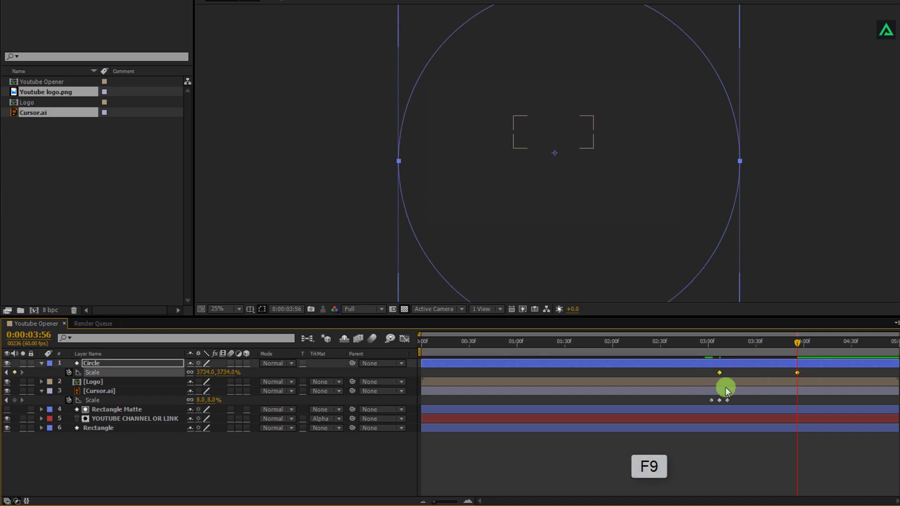
click(406, 338)
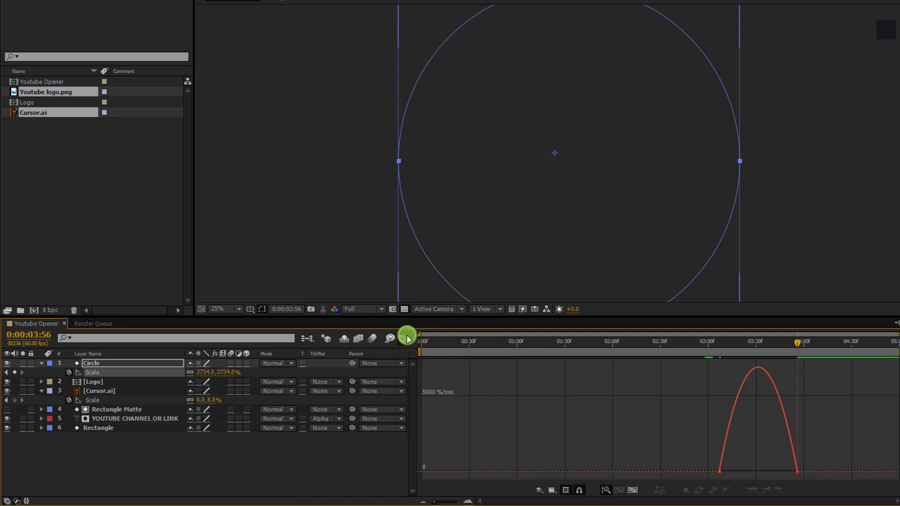
drag(837, 442, 758, 471)
click(408, 341)
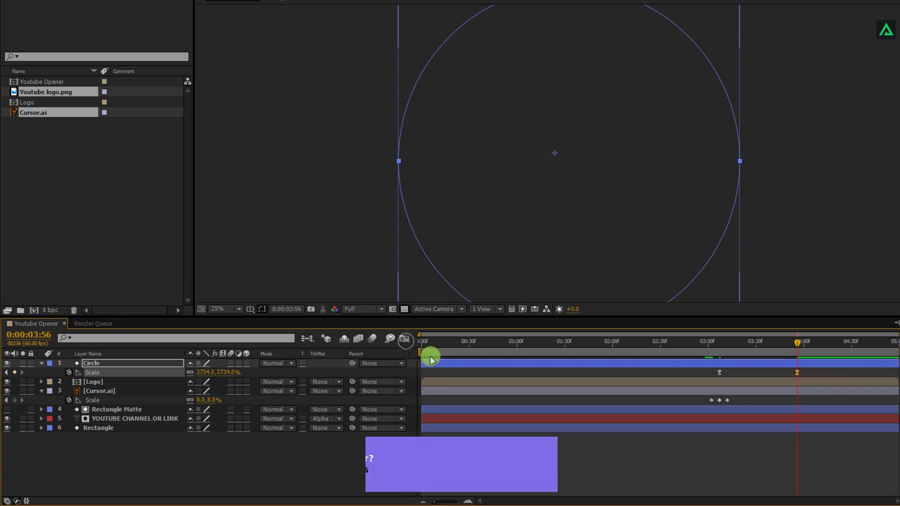
click(717, 472)
Step: Duplicate the Circle layer and set the duplicate's fill color to white
click(147, 361)
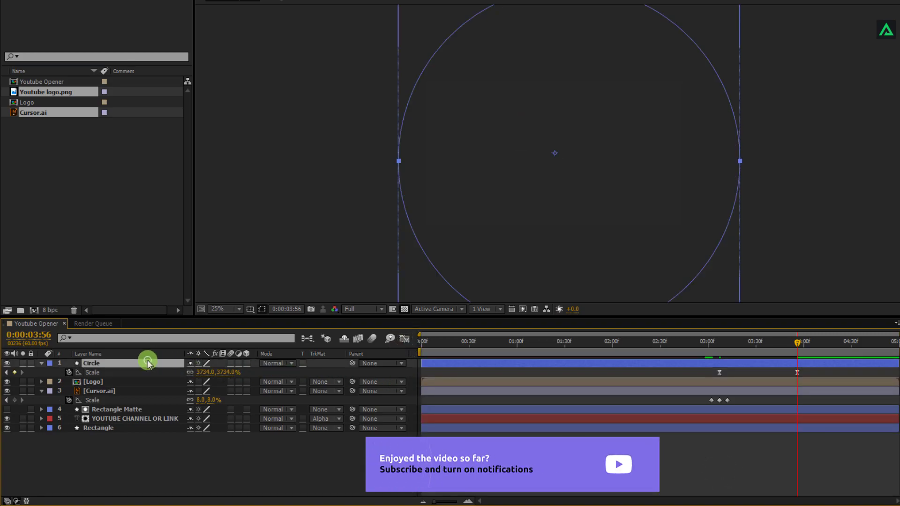
key(ctrl+d)
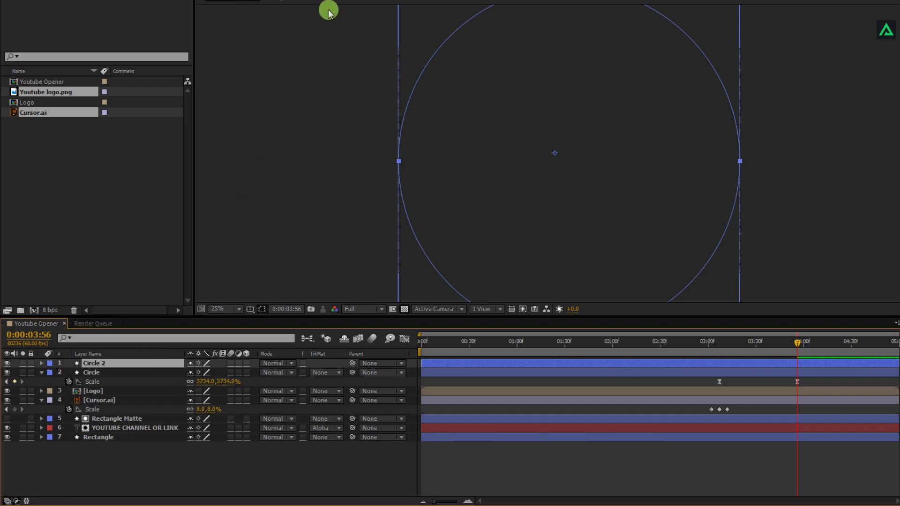
click(347, 1)
drag(506, 307, 492, 284)
click(739, 289)
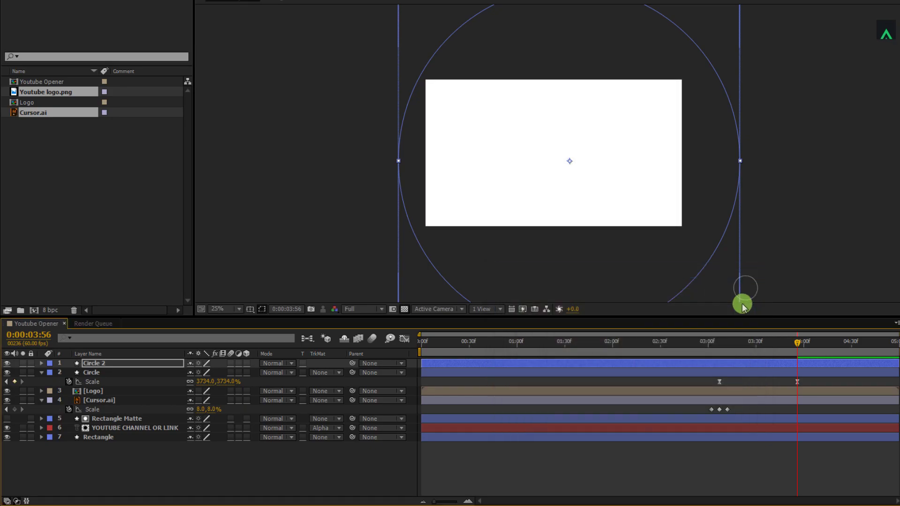
click(725, 475)
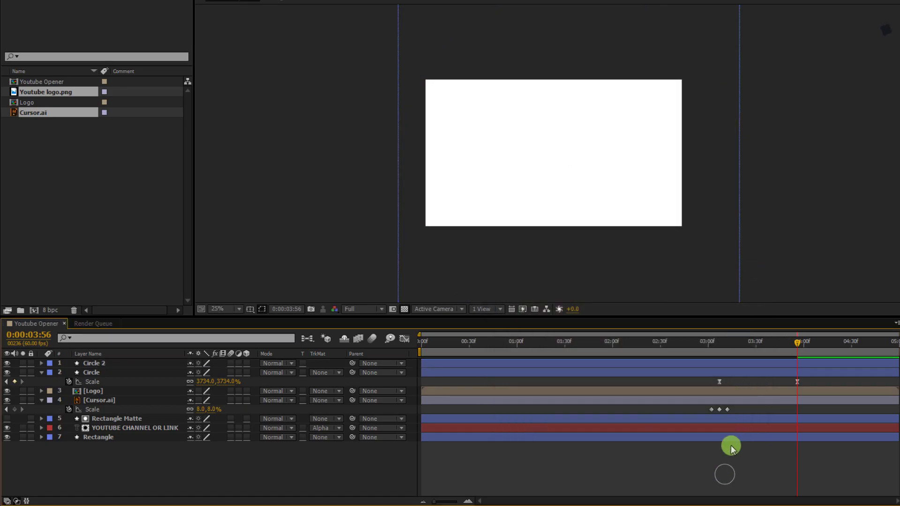
Step: Reveal Circle 2's keyframes and shift both scale keyframes about 10 frames later than those of Circle
click(678, 363)
key(u)
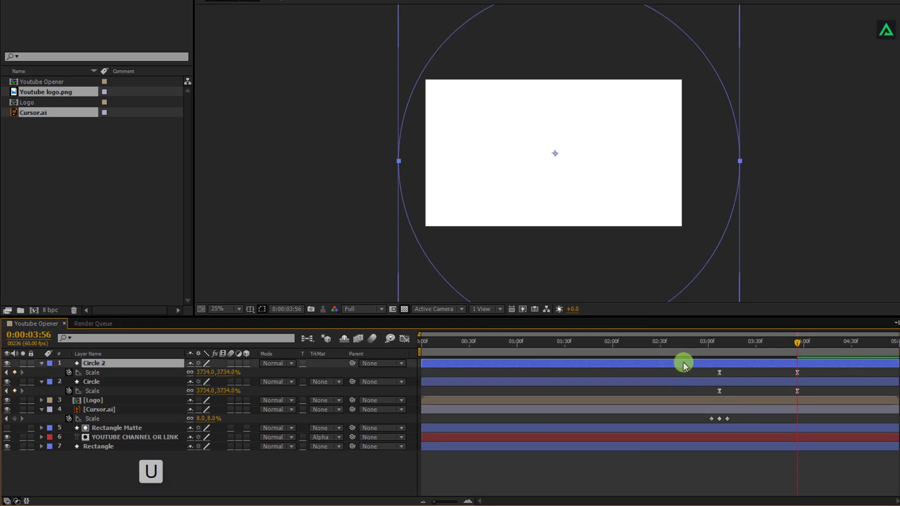
drag(708, 375, 813, 373)
click(748, 463)
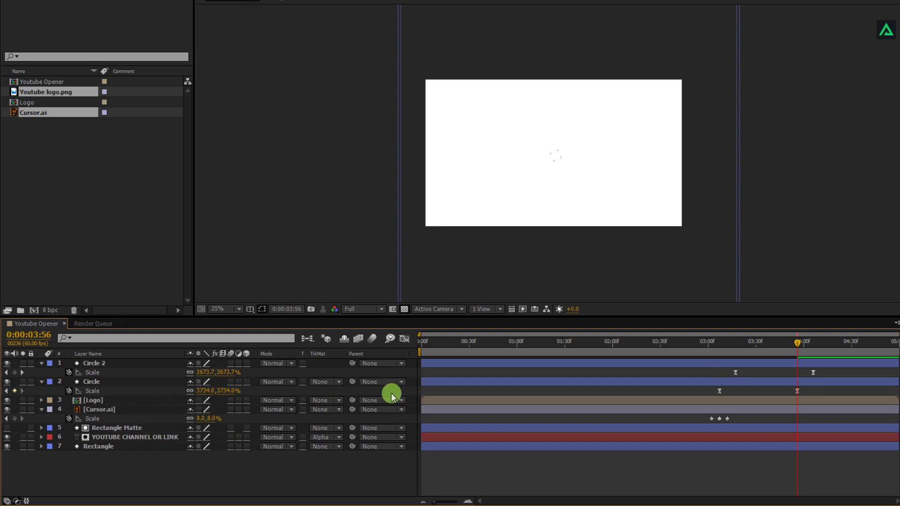
Step: Preview the animation from the start and move both Circle 2 scale keyframes about 5 frames earlier
drag(463, 344, 418, 343)
key(space)
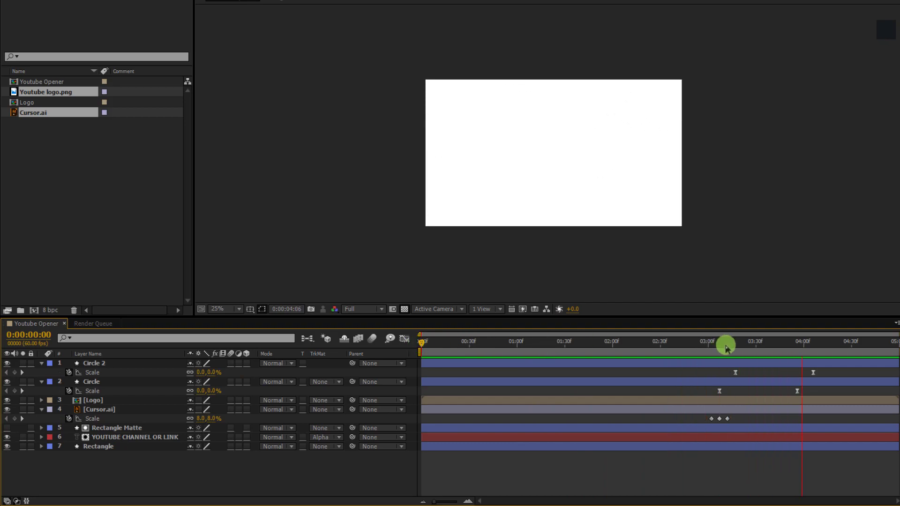
click(736, 373)
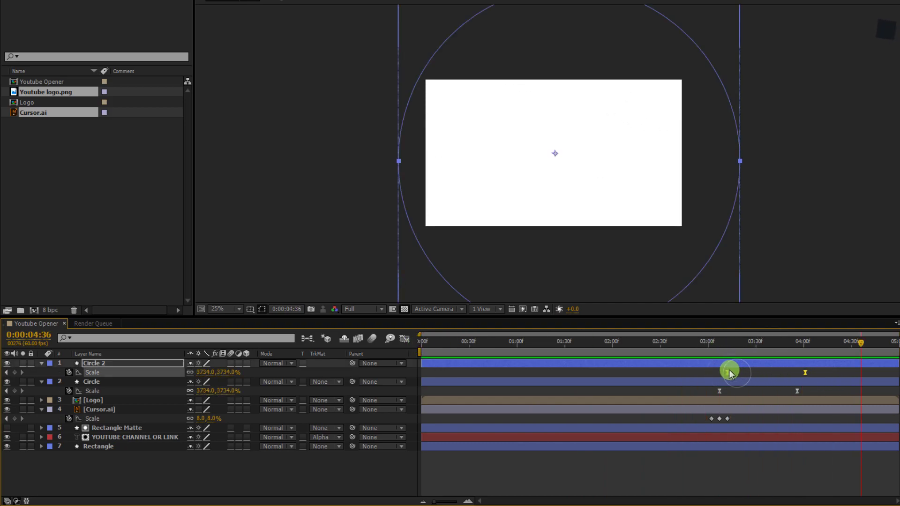
drag(730, 370, 729, 371)
click(735, 371)
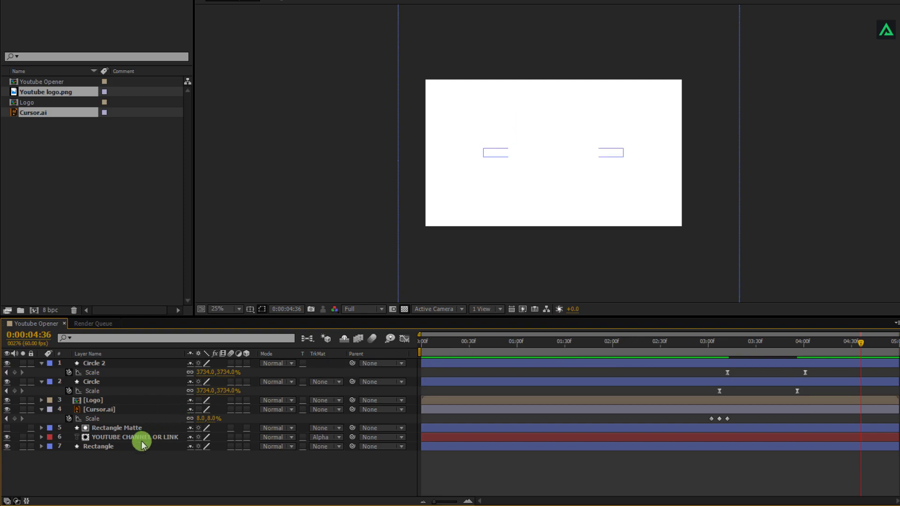
Step: Collapse the properties of all layers and pre-compose every layer into a new composition named Main Comp
drag(106, 463, 179, 354)
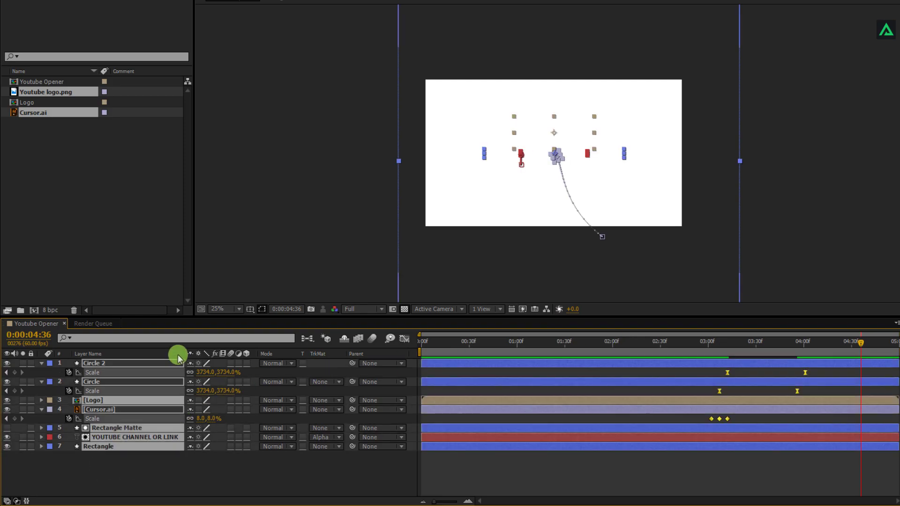
key(u)
click(178, 431)
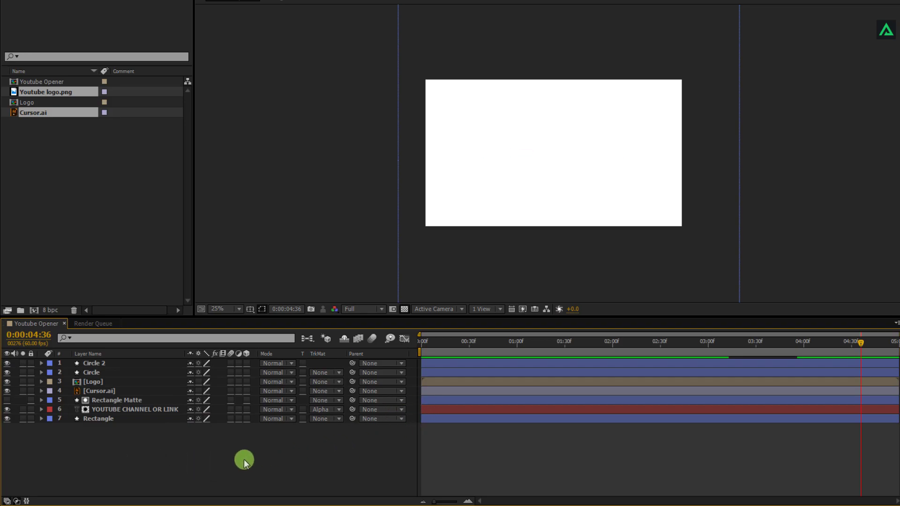
drag(101, 457, 133, 361)
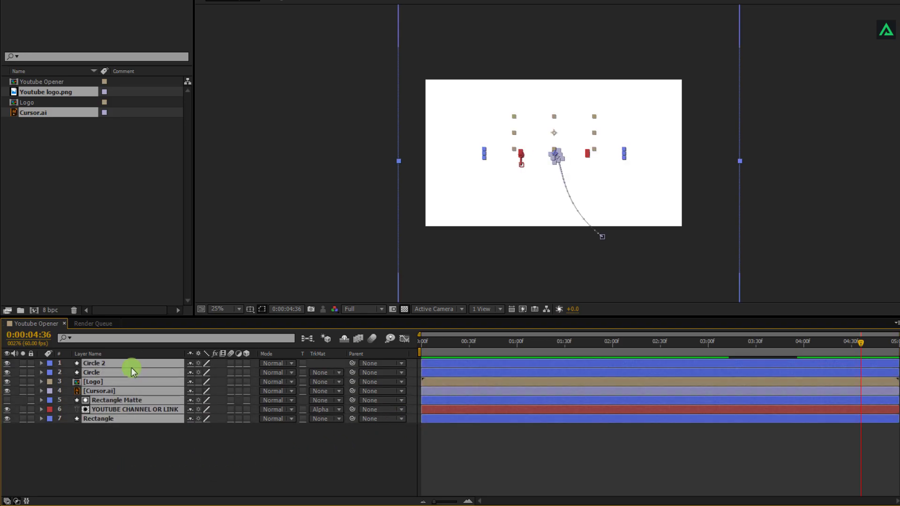
right_click(122, 375)
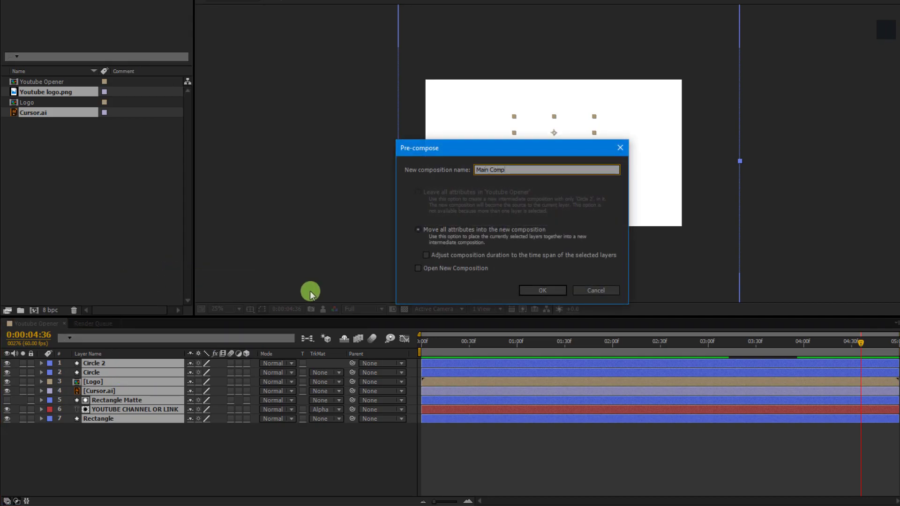
click(527, 291)
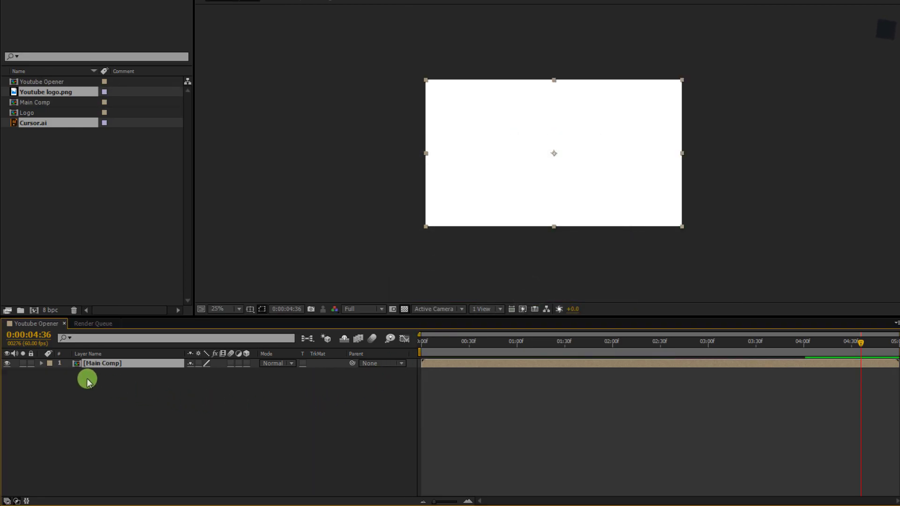
Step: Create a white 1920 x 1080 px solid named BG and place it below the Main Comp layer
click(89, 407)
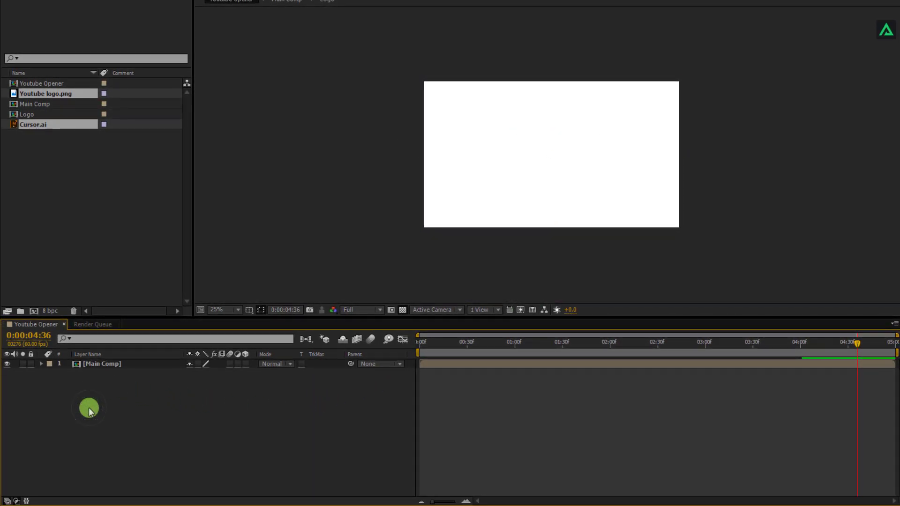
right_click(88, 408)
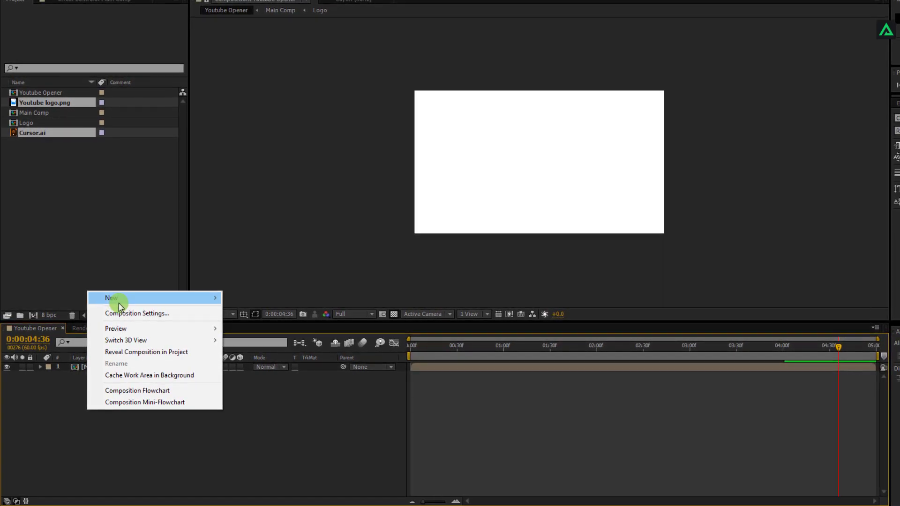
mouse_move(119, 296)
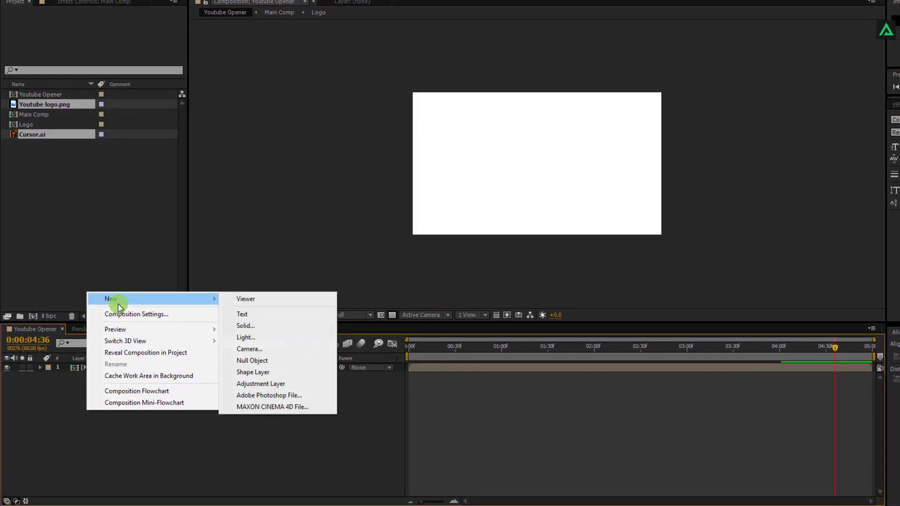
click(268, 328)
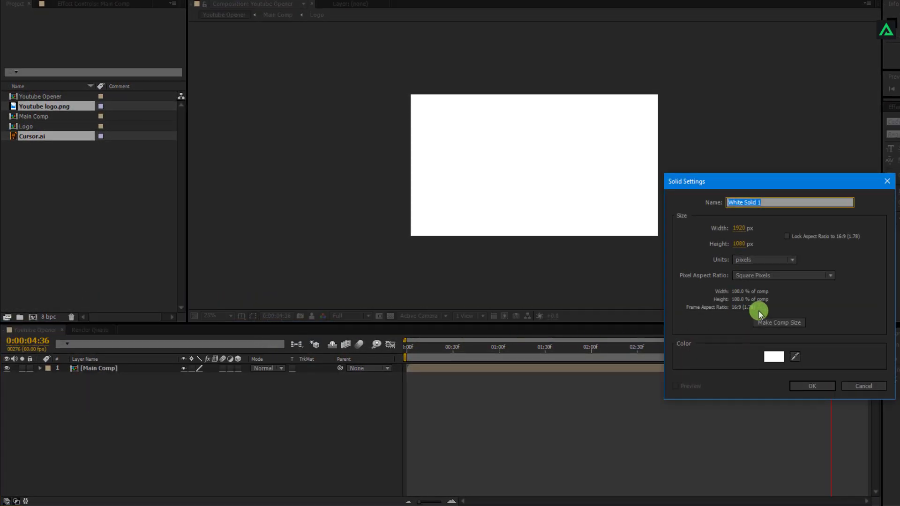
text(BG)
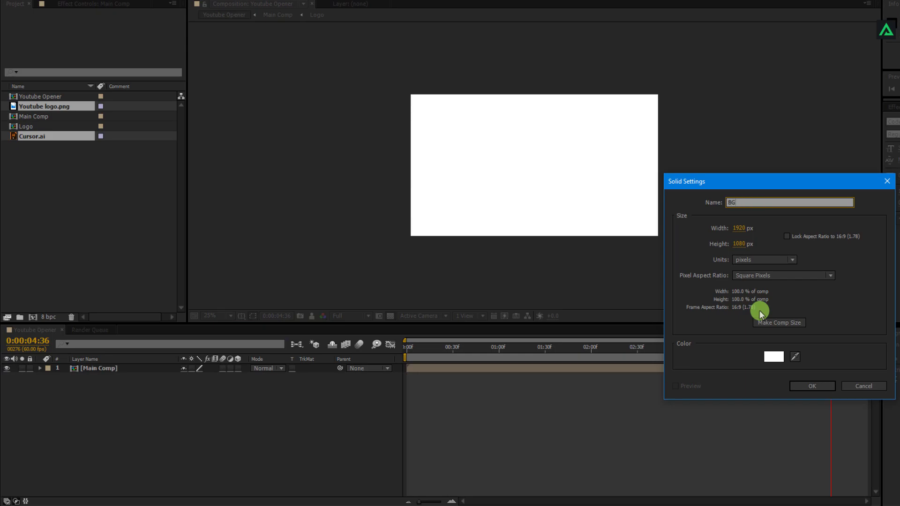
click(778, 356)
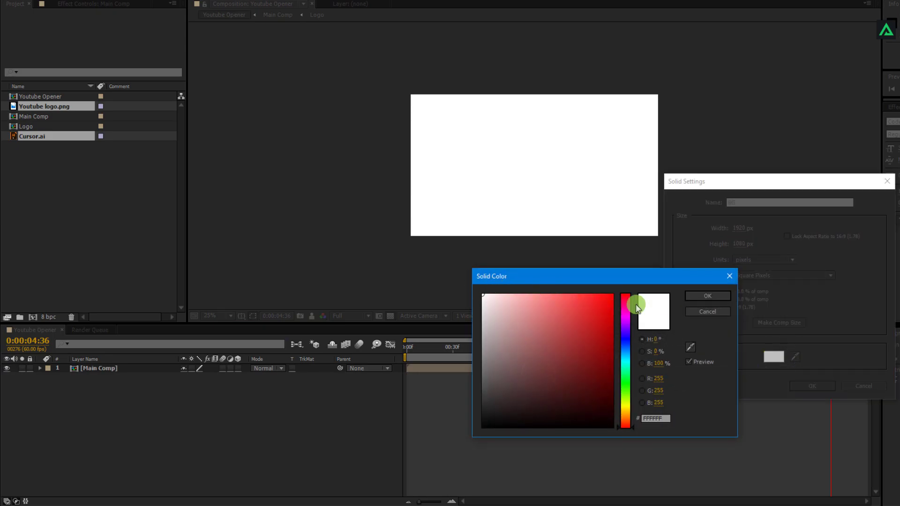
click(719, 298)
click(818, 385)
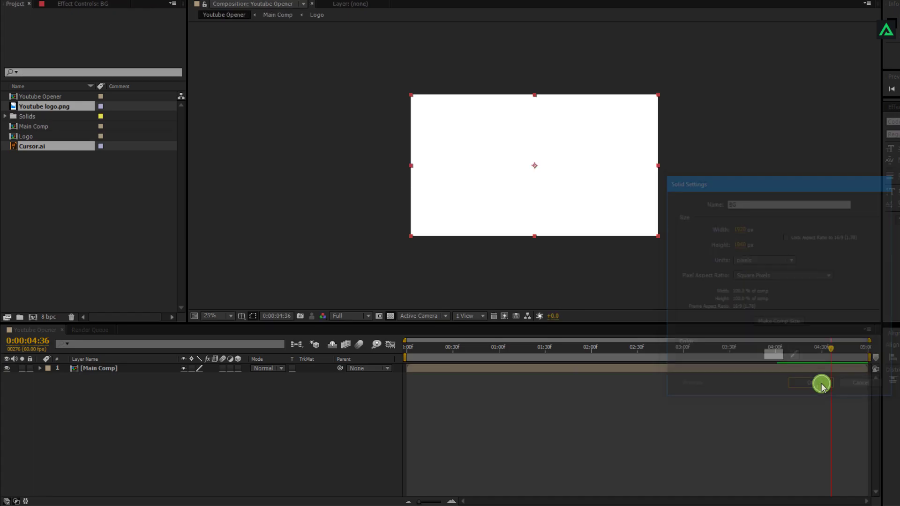
click(378, 332)
drag(163, 372, 162, 385)
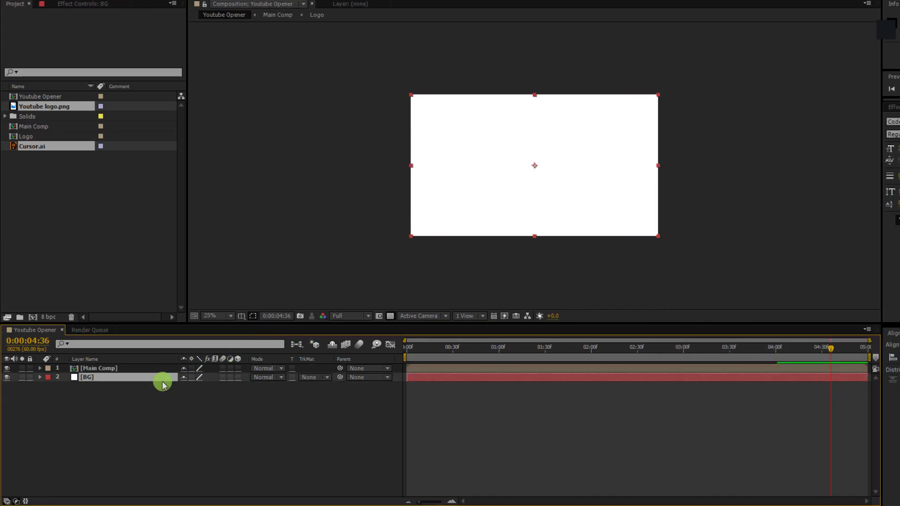
Step: Scrub back to the opening frames, inspect the Rectangle layer inside Main Comp, and return to the Youtube Opener composition
drag(478, 351, 421, 352)
click(262, 420)
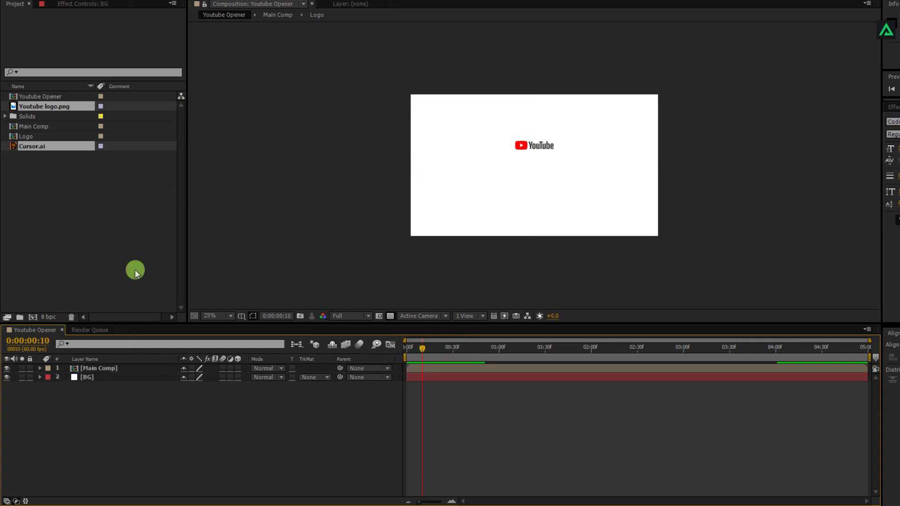
double_click(88, 370)
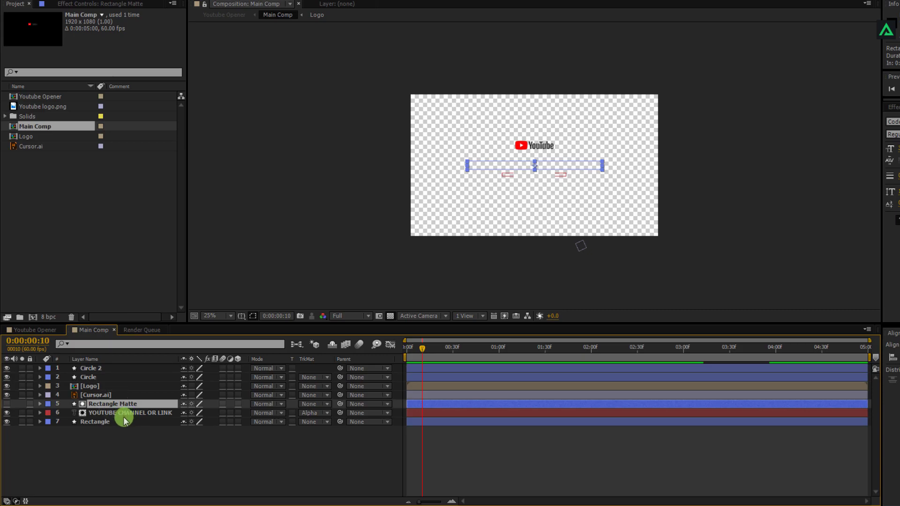
click(97, 422)
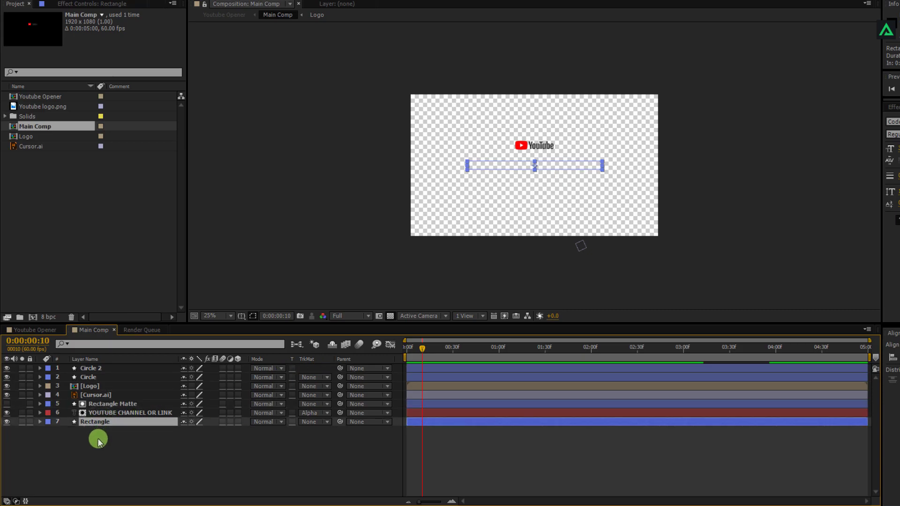
click(98, 441)
click(44, 331)
Step: Keyframe the Main Comp layer's current Position at 0:00:00:52 and set its Position to 960, 1358 at 0:00:00:00
drag(451, 357, 572, 346)
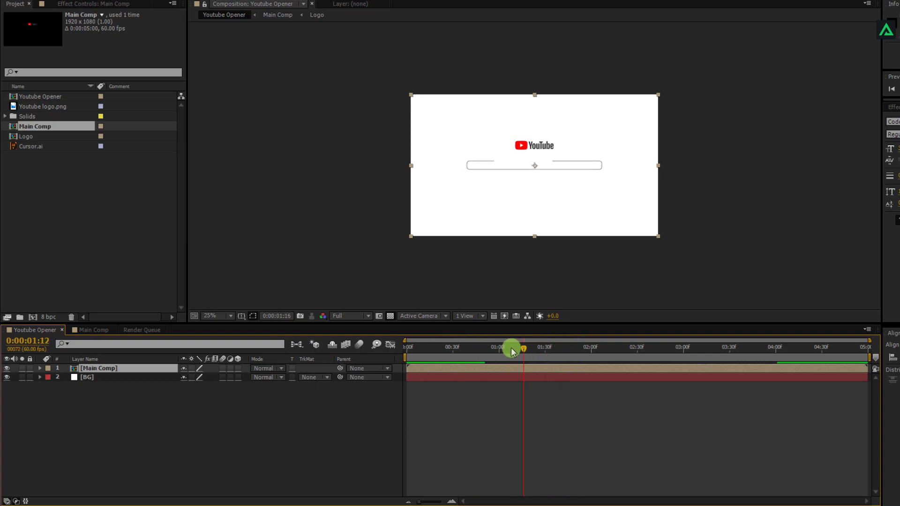
drag(471, 348, 486, 349)
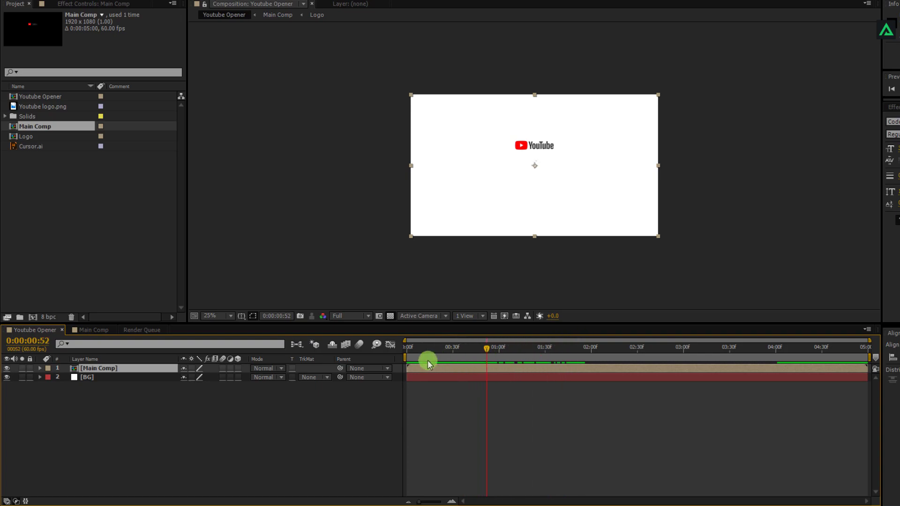
key(p)
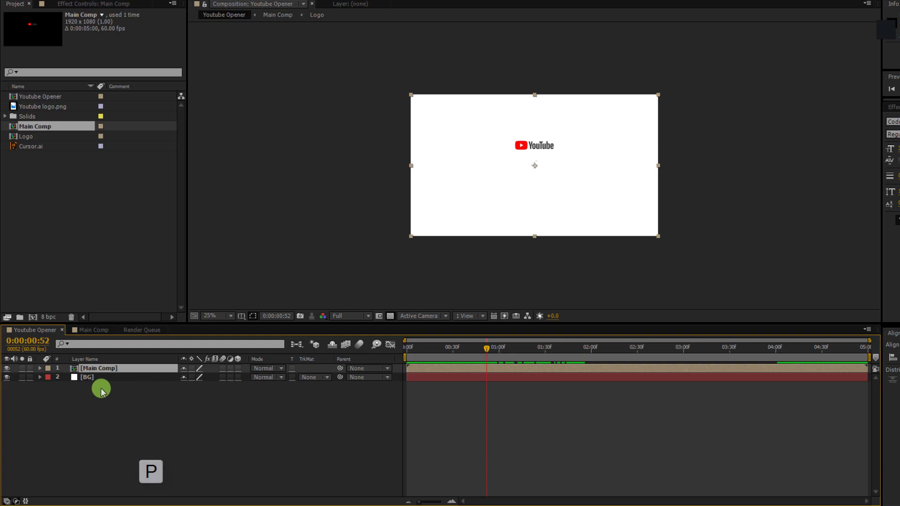
key(p)
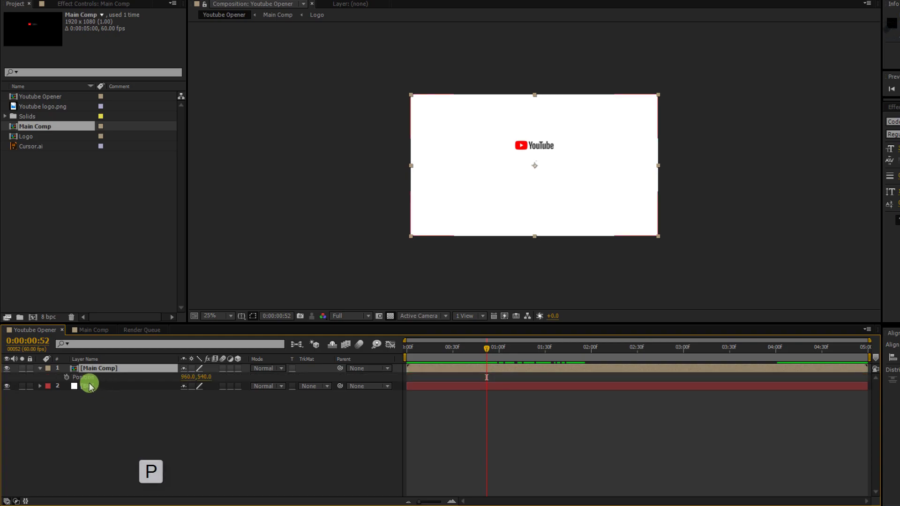
click(66, 377)
drag(483, 352, 398, 353)
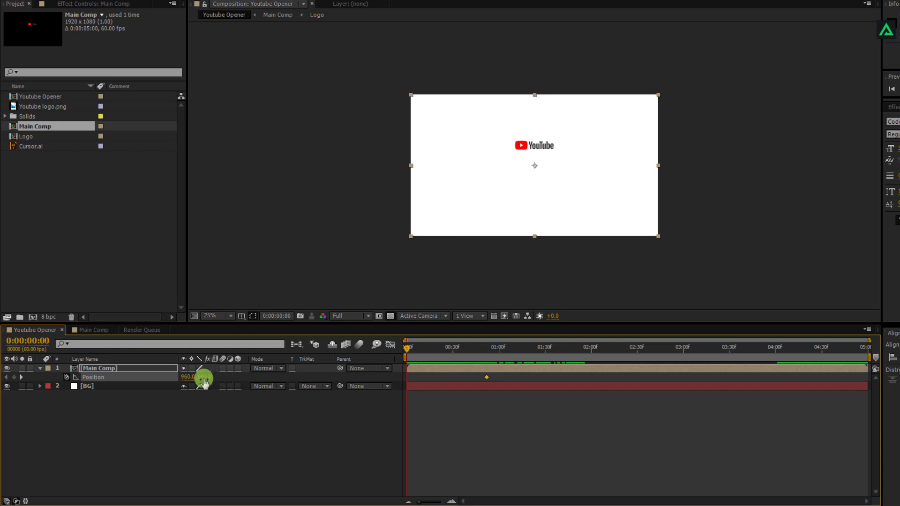
drag(212, 379, 604, 383)
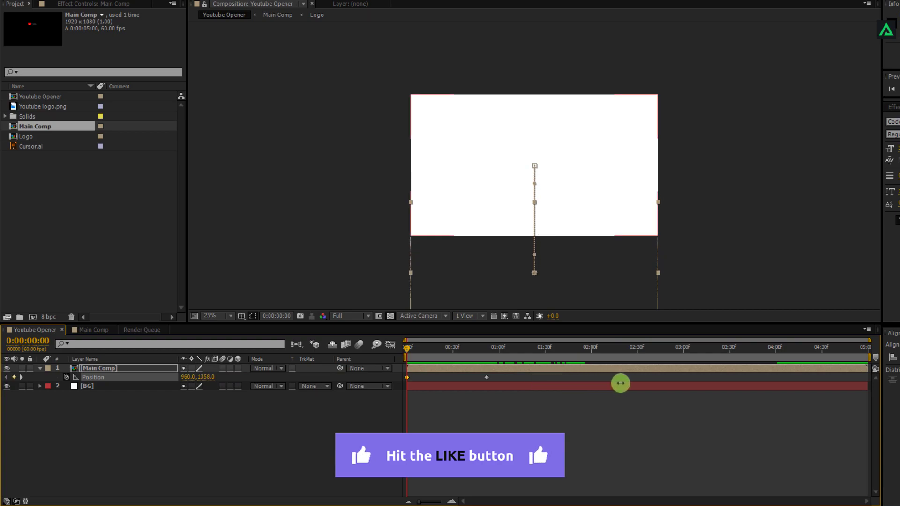
Step: Apply Easy Ease to both Position keyframes of the Main Comp layer
click(515, 407)
drag(502, 375, 389, 388)
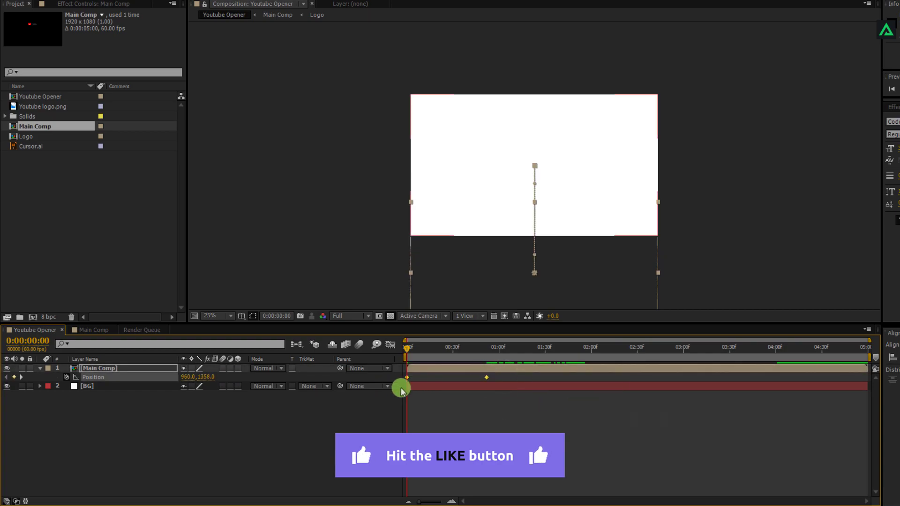
key(F9)
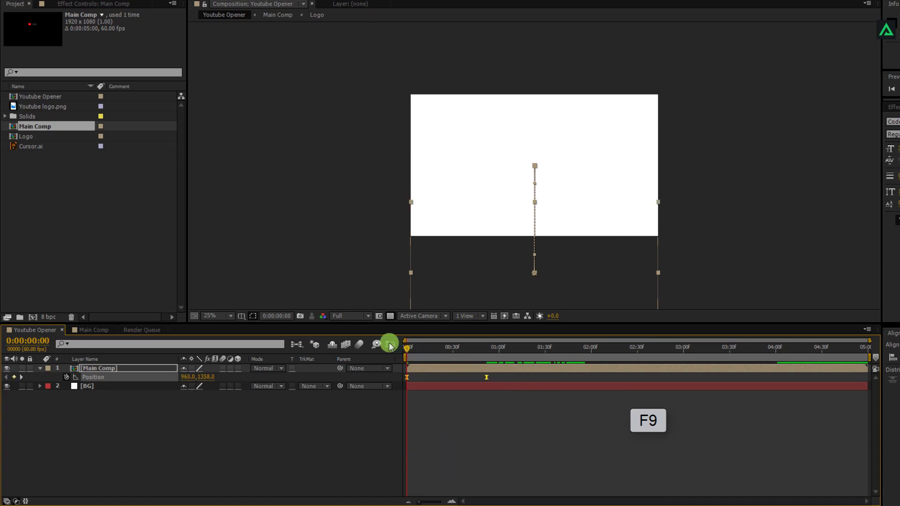
Step: Adjust the easing toward the end of Main Comp's Position animation in the Graph Editor and preview the slide-in
click(390, 346)
drag(544, 447, 432, 457)
click(389, 349)
click(447, 439)
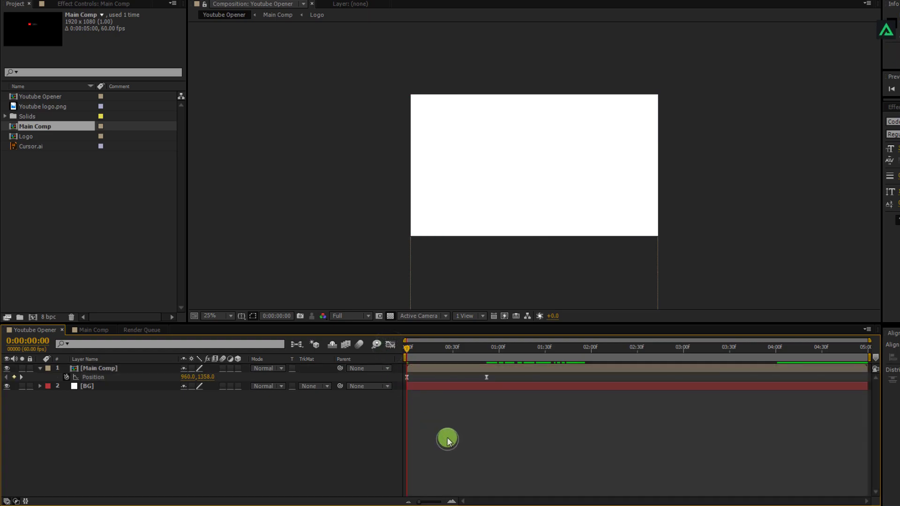
key(KP_0)
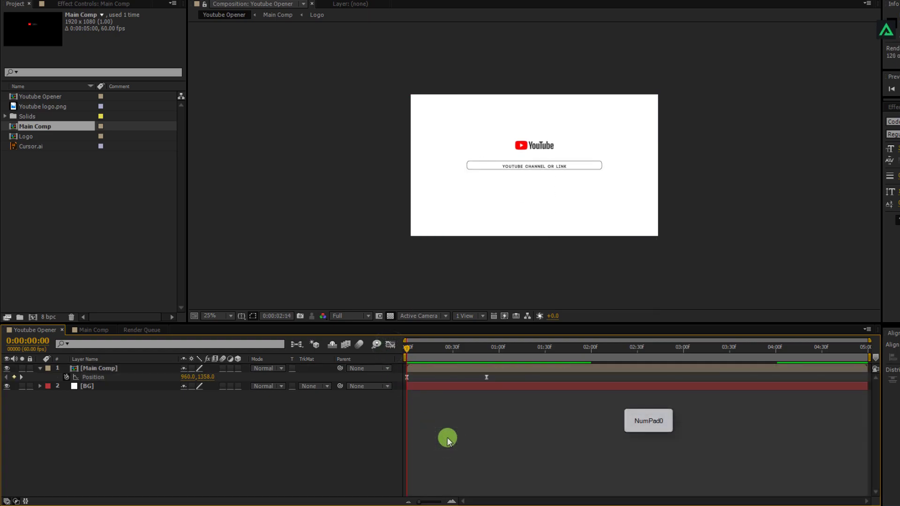